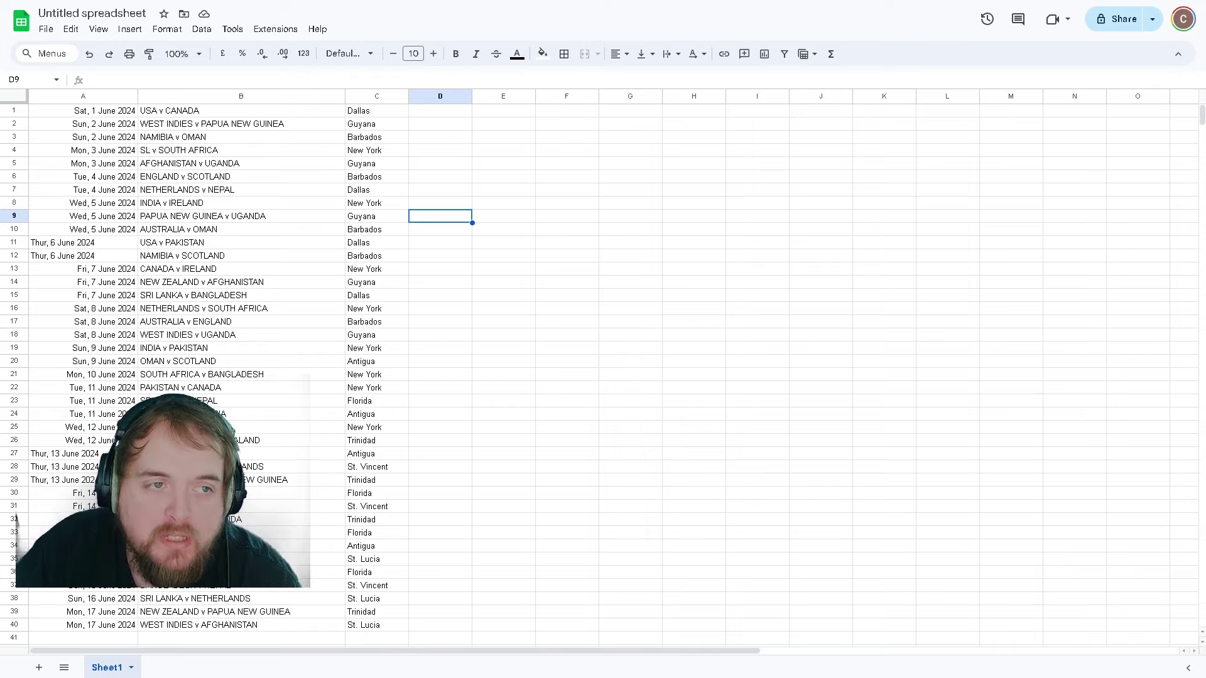
Enter the winner picks "usa" in D1 and "west indies" in D2 beside the first two matches.
{"action": "left_click", "coordinate": [448, 115]}
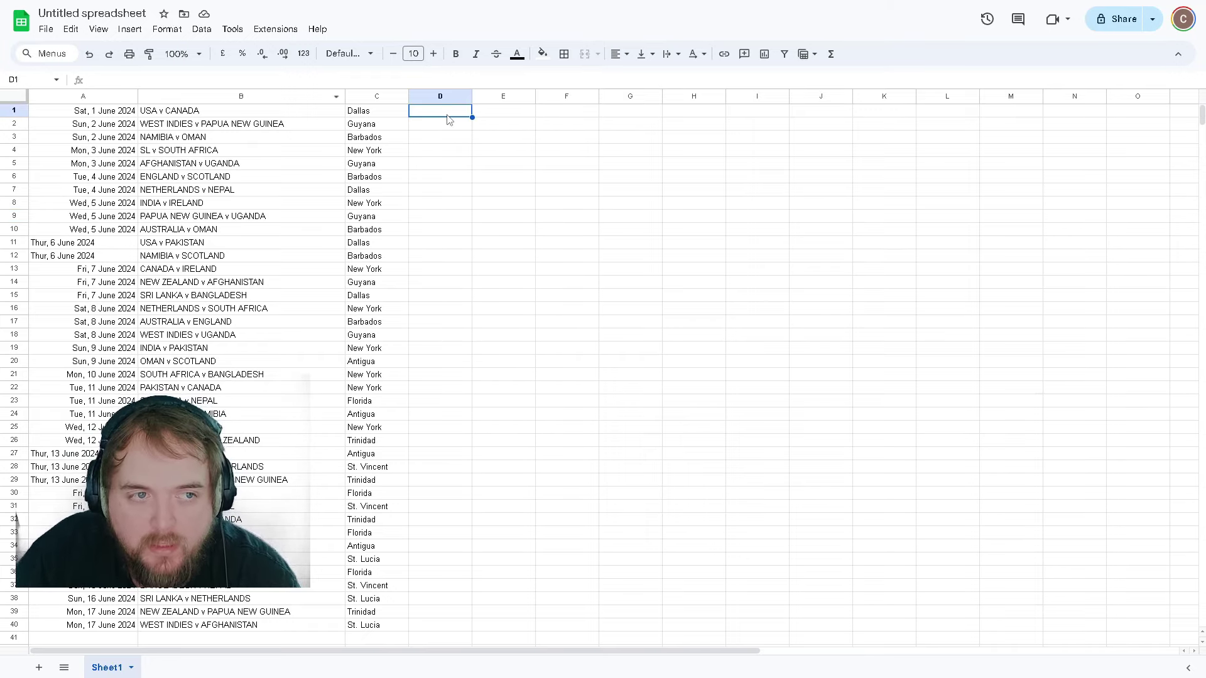
{"action": "type", "text": "usa"}
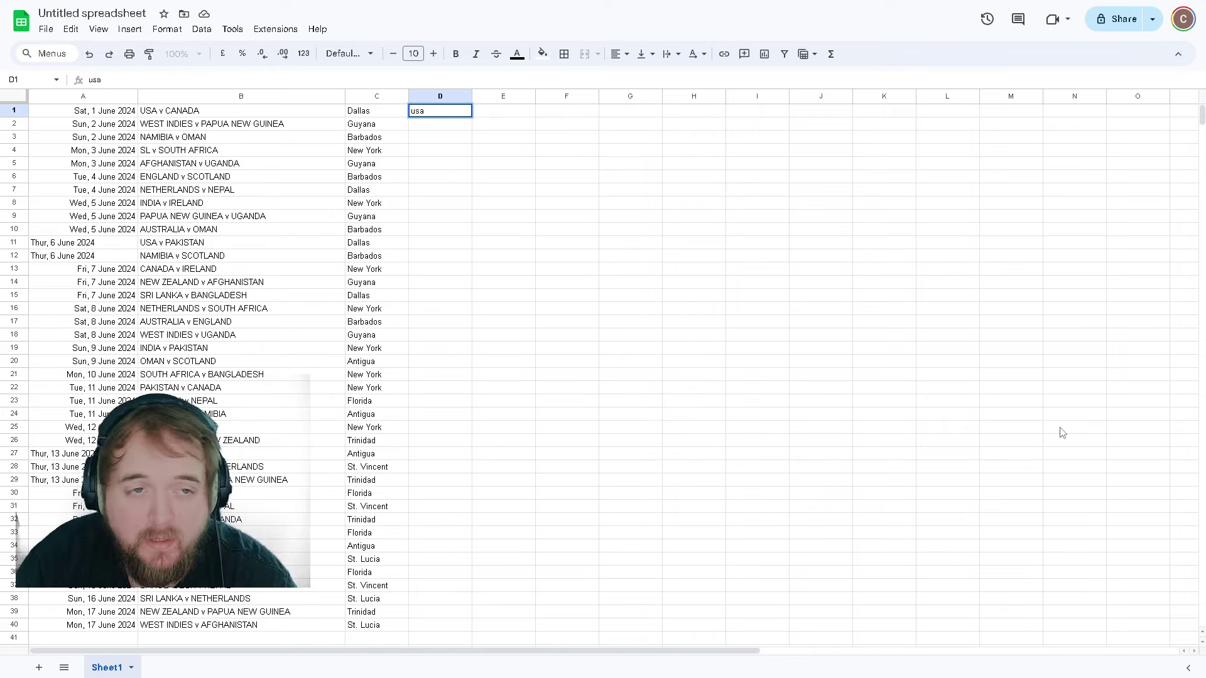
{"action": "left_click", "coordinate": [419, 131]}
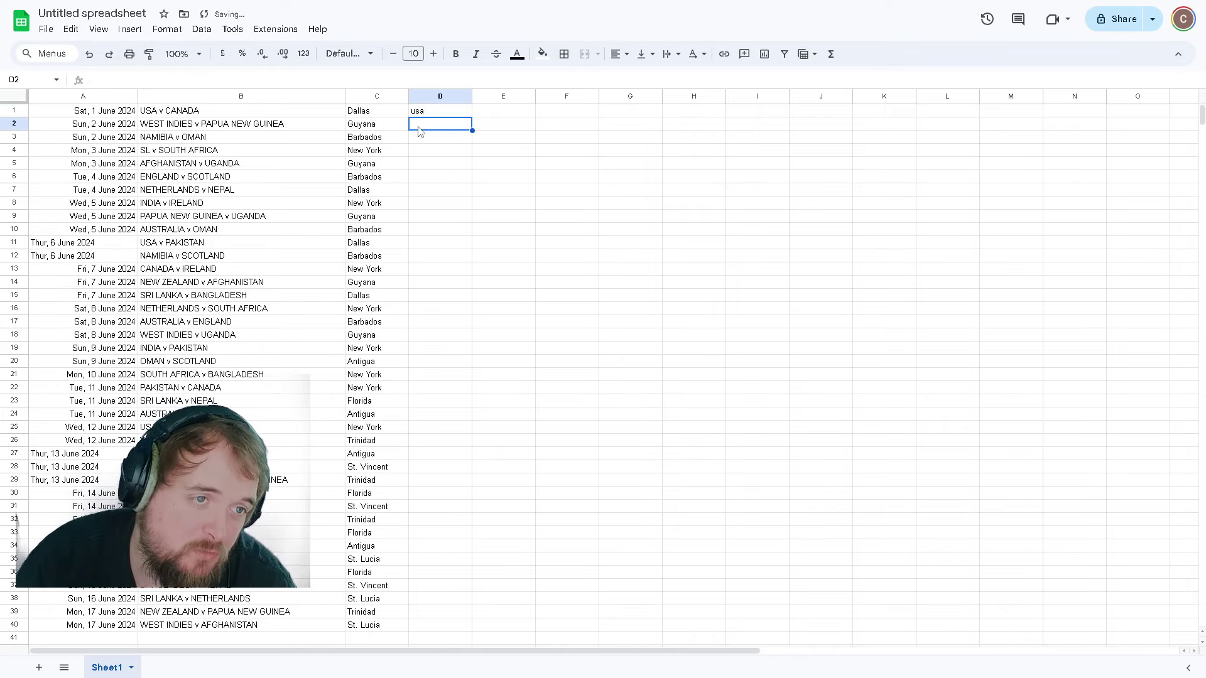
{"action": "type", "text": "we"}
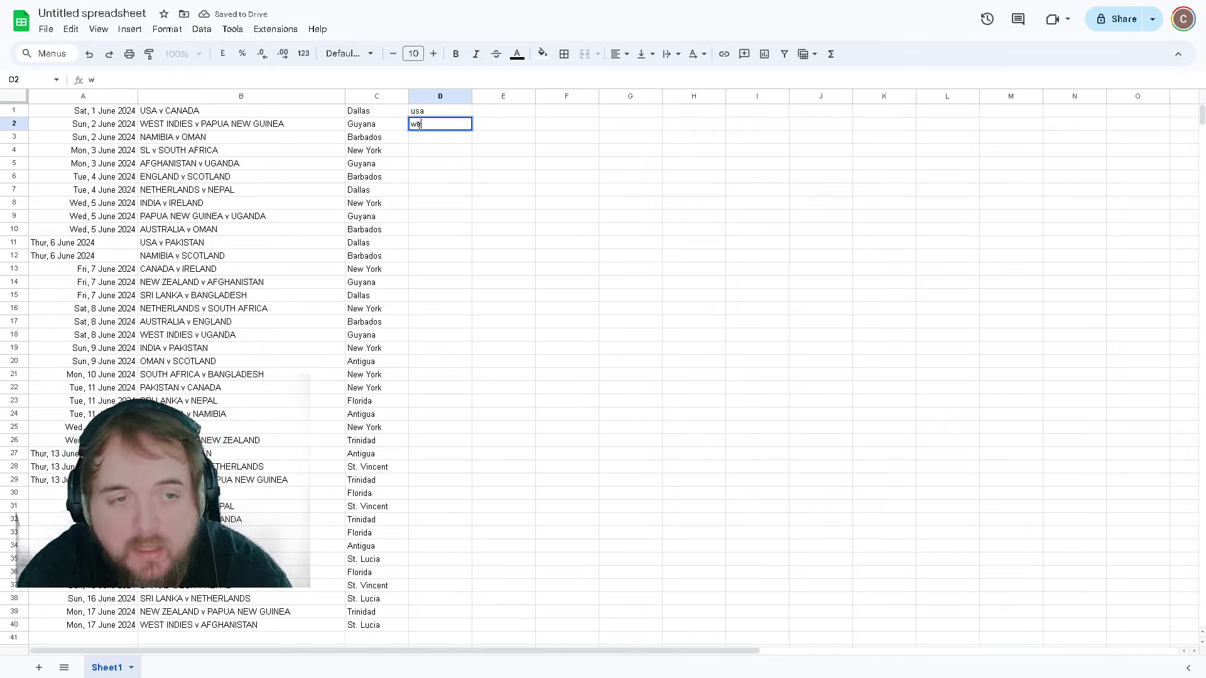
{"action": "type", "text": "st indies"}
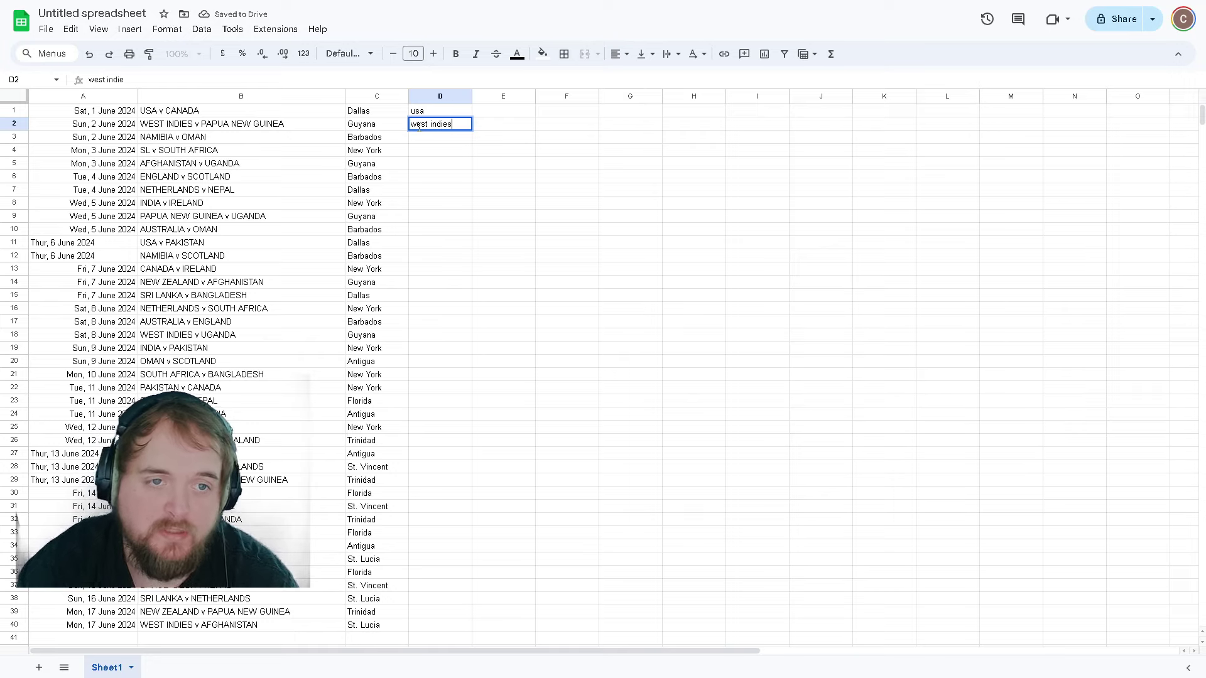
Enter "namibia" in D3 and "south africa" in D4 as the picks for those matches.
{"action": "left_click", "coordinate": [430, 144]}
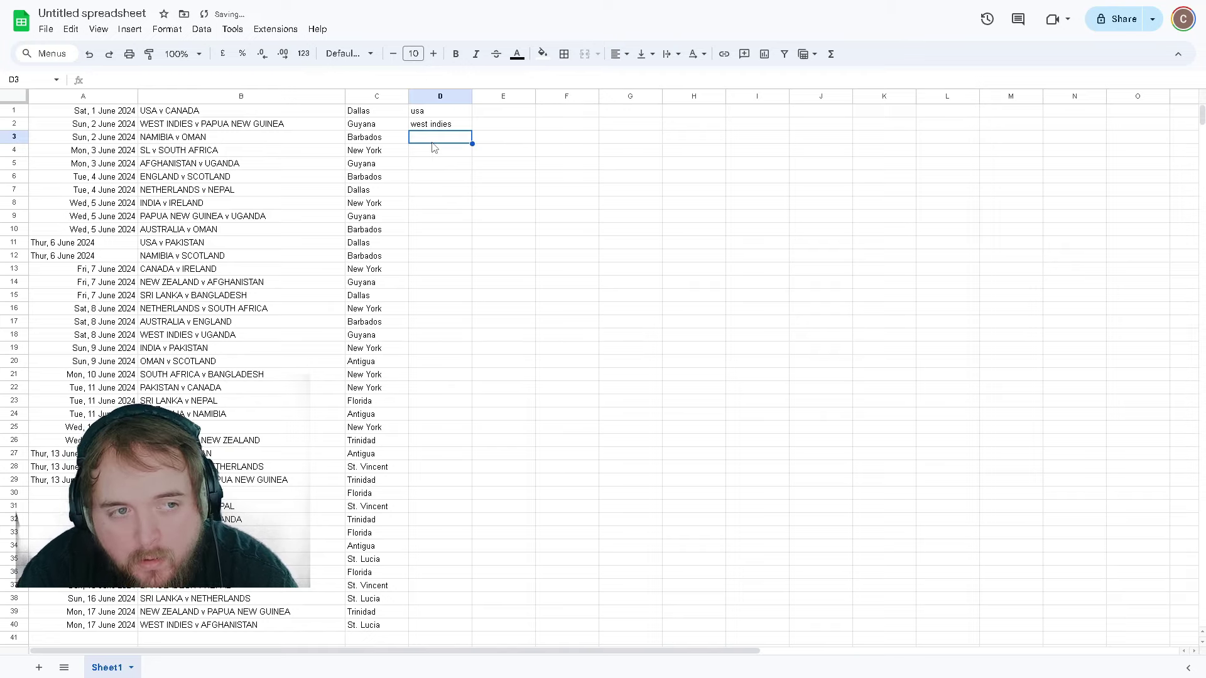
{"action": "type", "text": "namibi"}
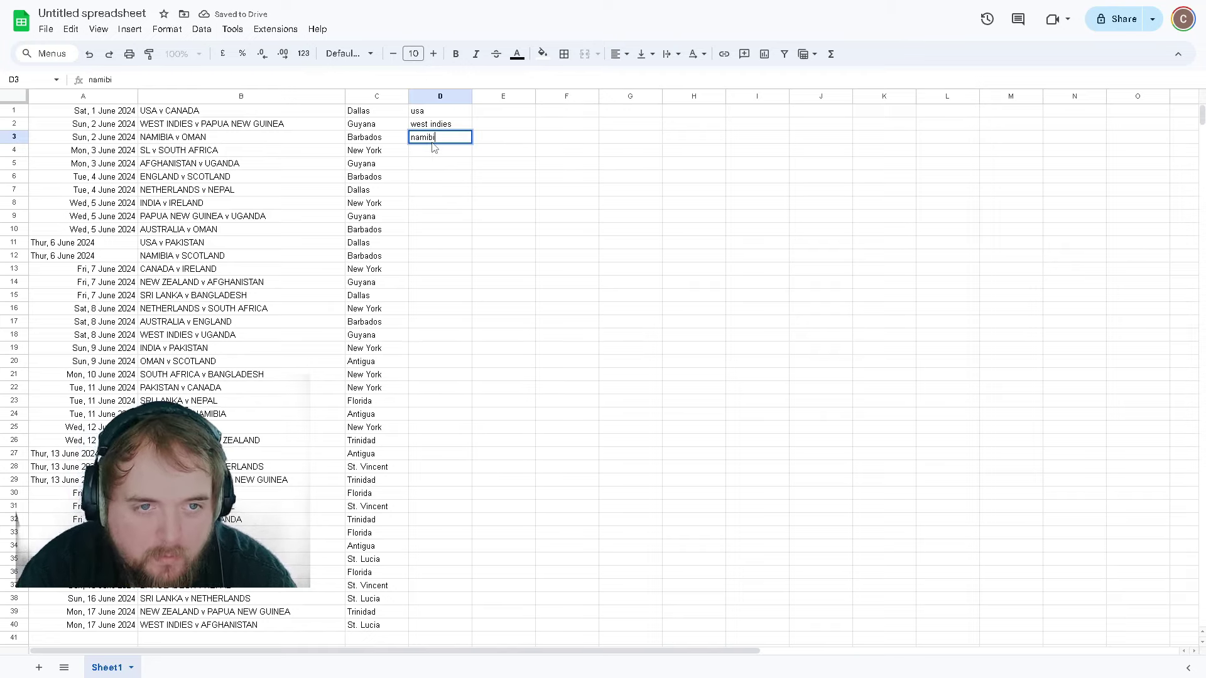
{"action": "type", "text": "a"}
{"action": "key", "text": "Return"}
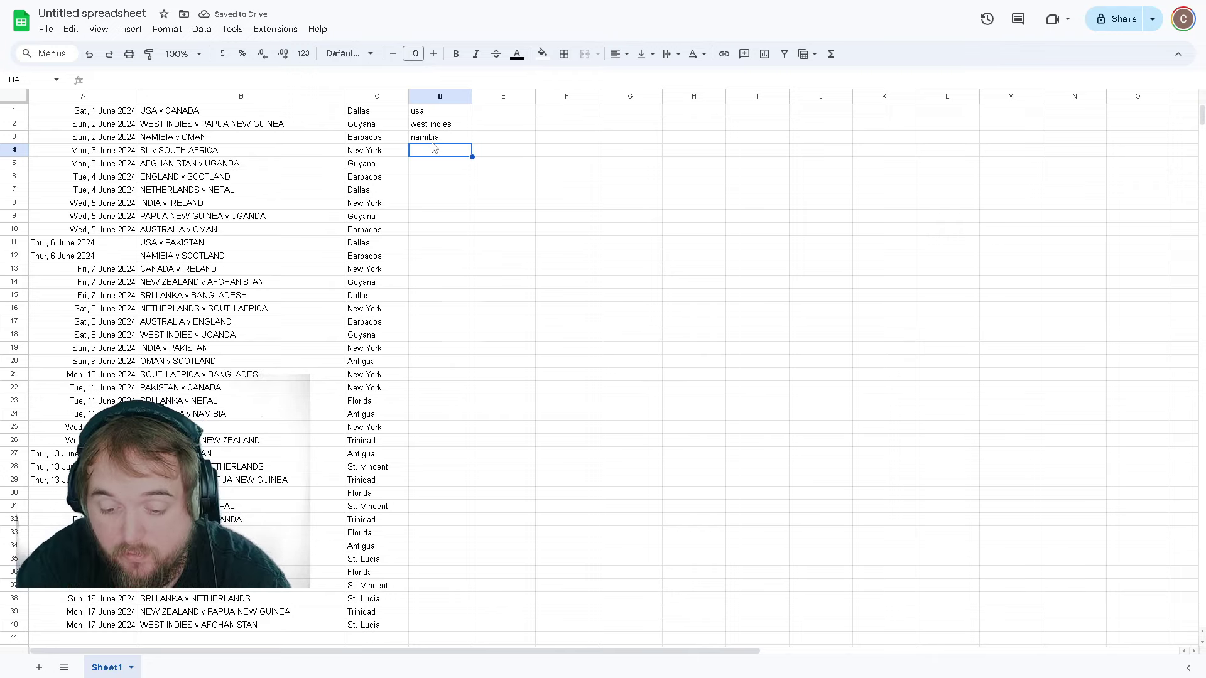
{"action": "type", "text": "sot"}
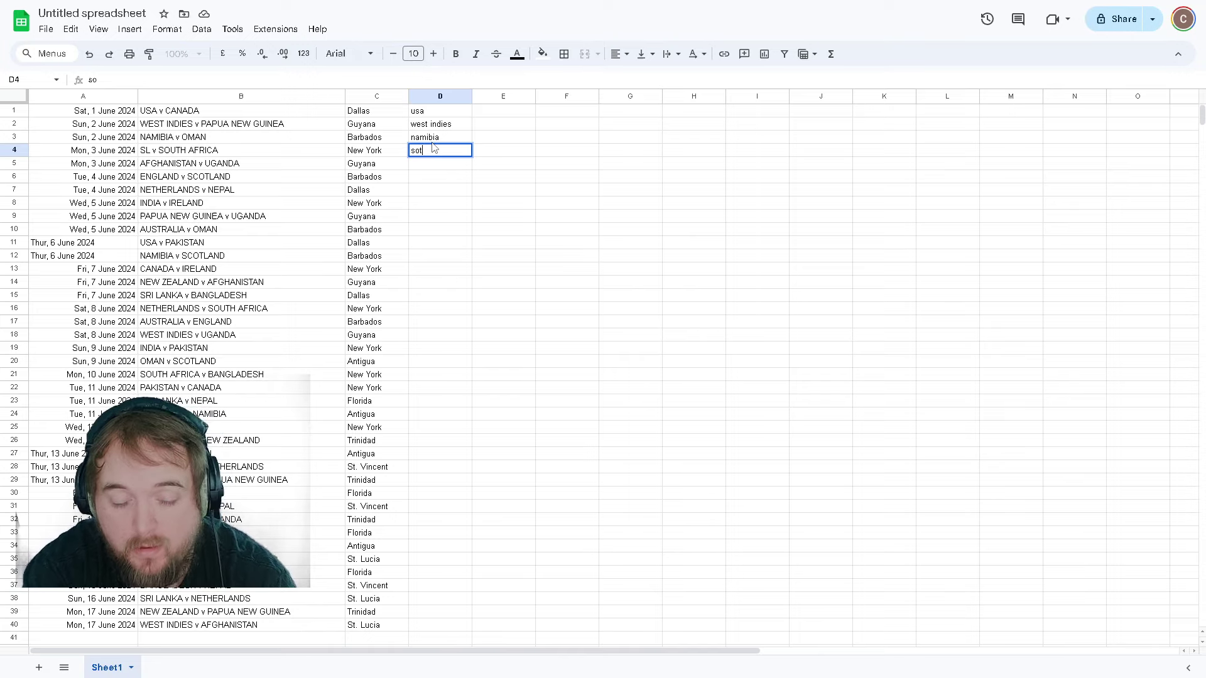
{"action": "type", "text": "uh"}
{"action": "type", "text": "ut"}
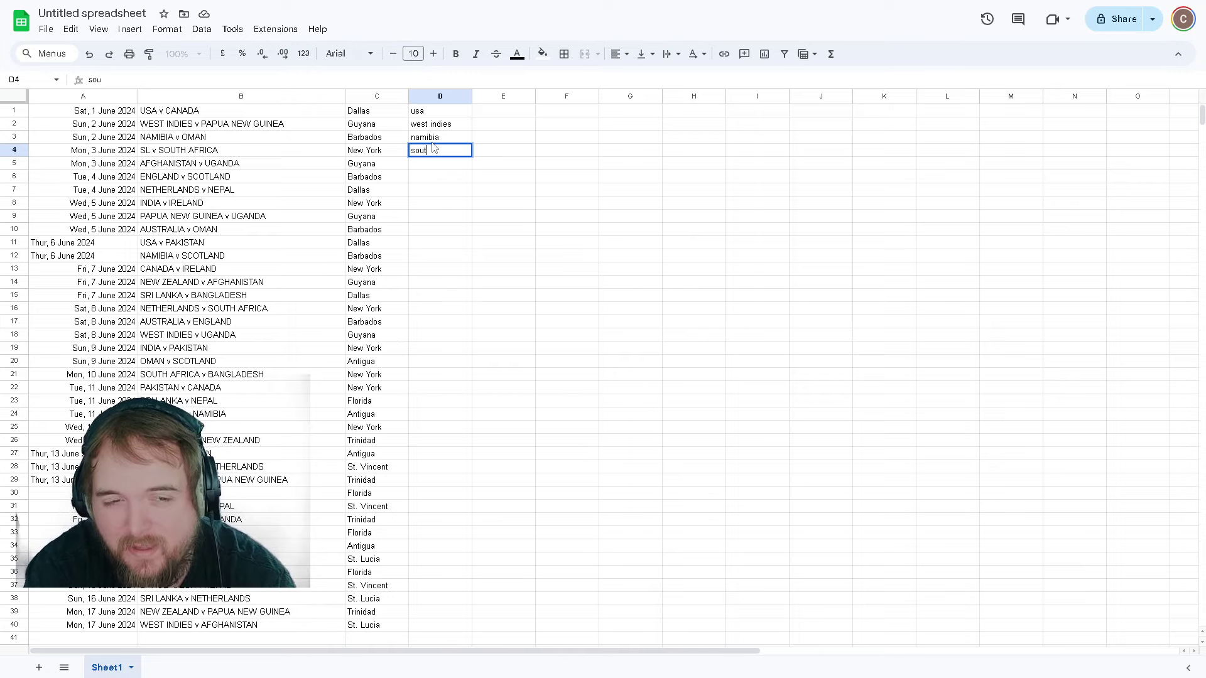
{"action": "type", "text": "h"}
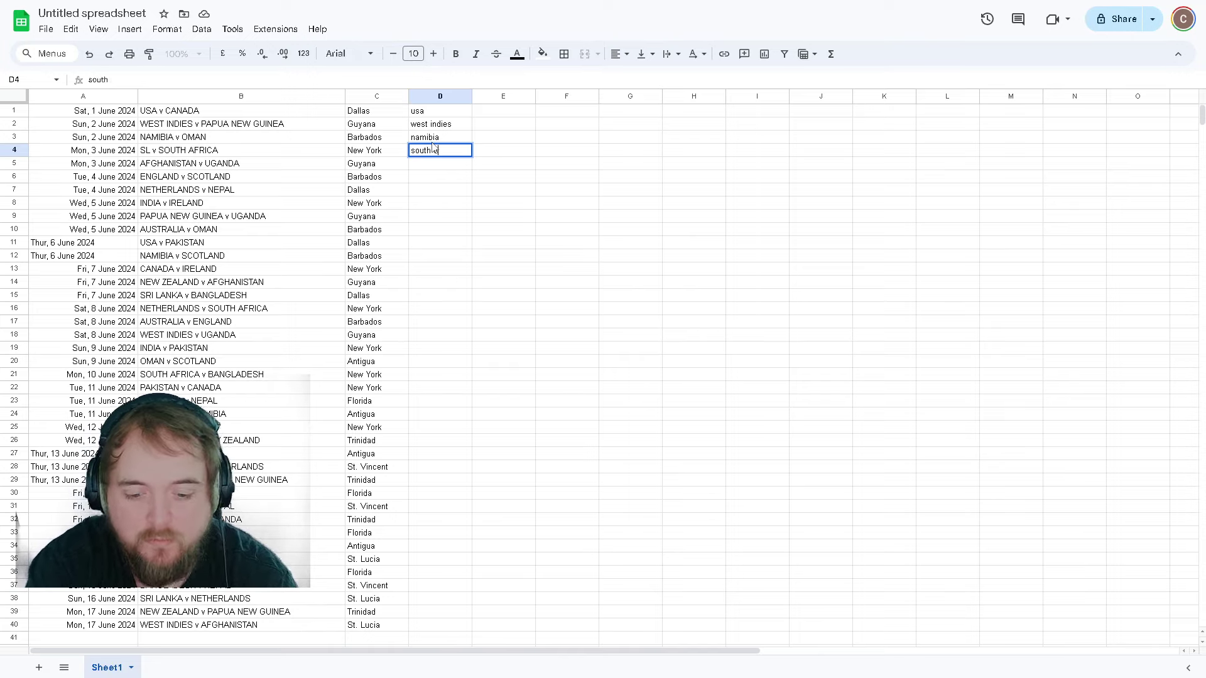
{"action": "type", "text": "africa"}
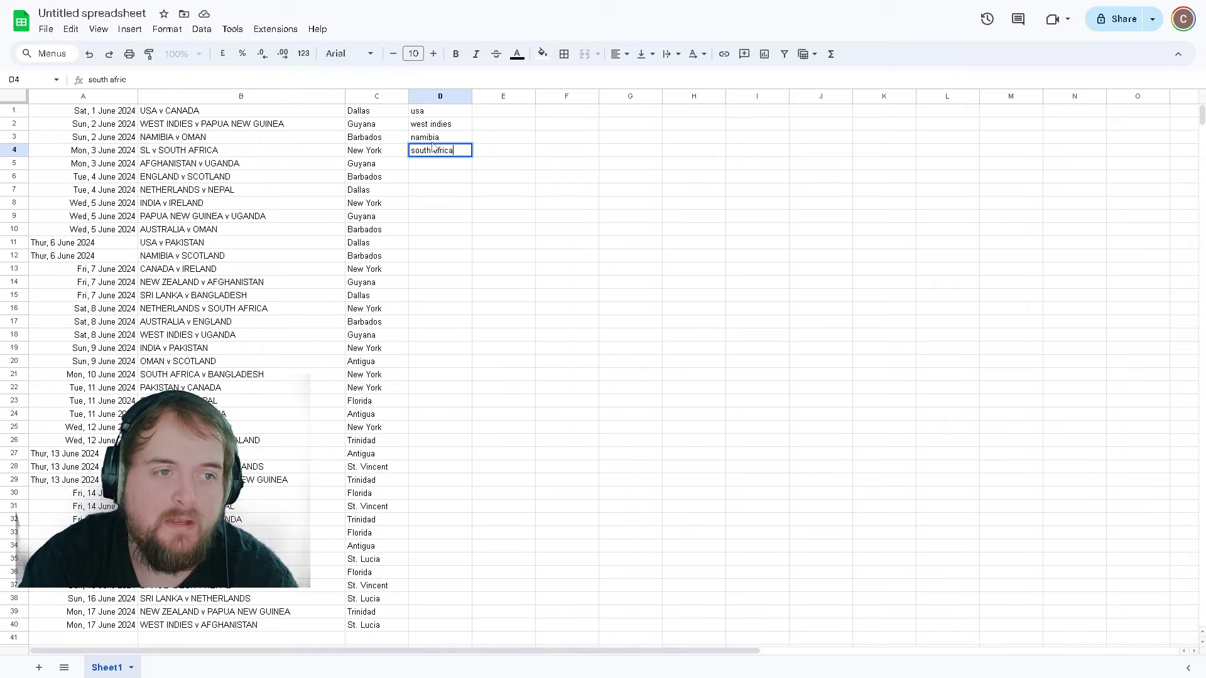
{"action": "key", "text": "Return"}
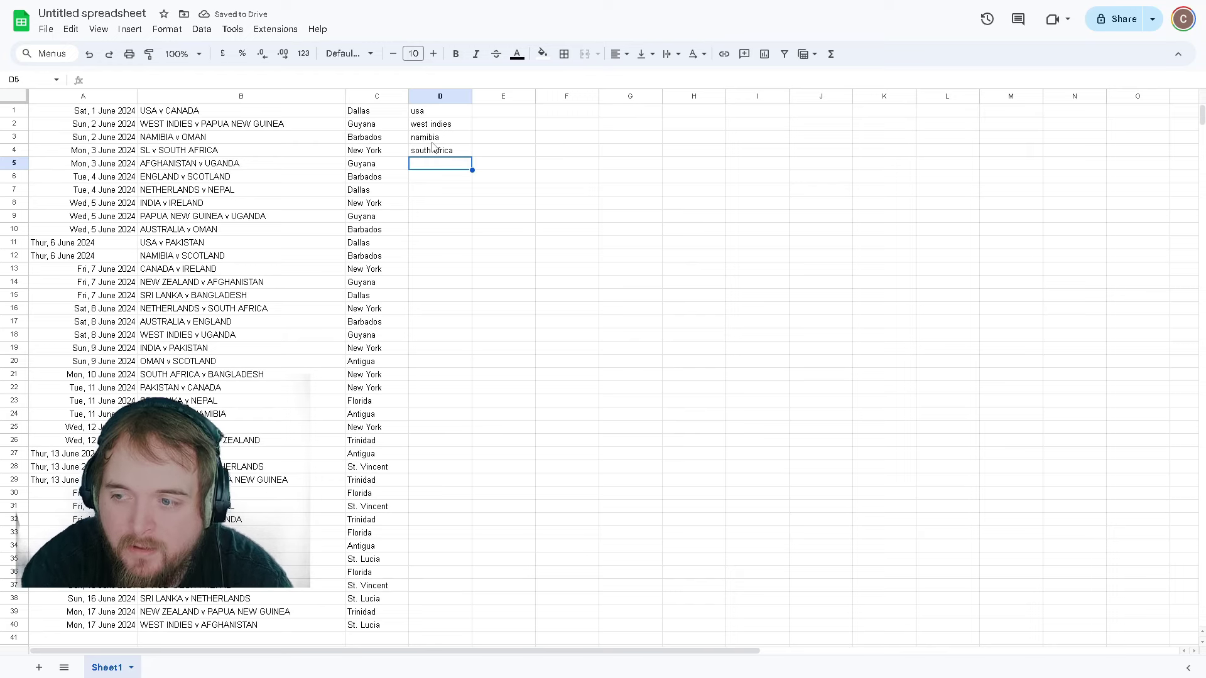
Fill in the picks "afghan" in D5 and "england" in D6.
{"action": "type", "text": "a"}
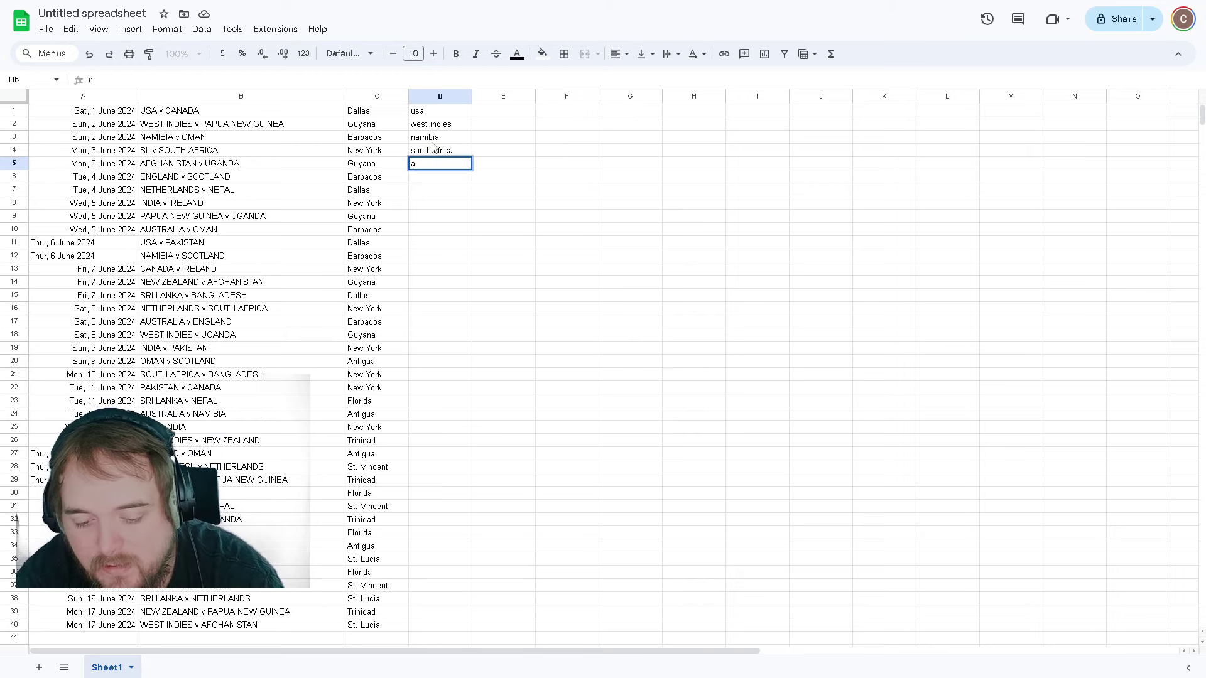
{"action": "type", "text": "fghan"}
{"action": "key", "text": "Return"}
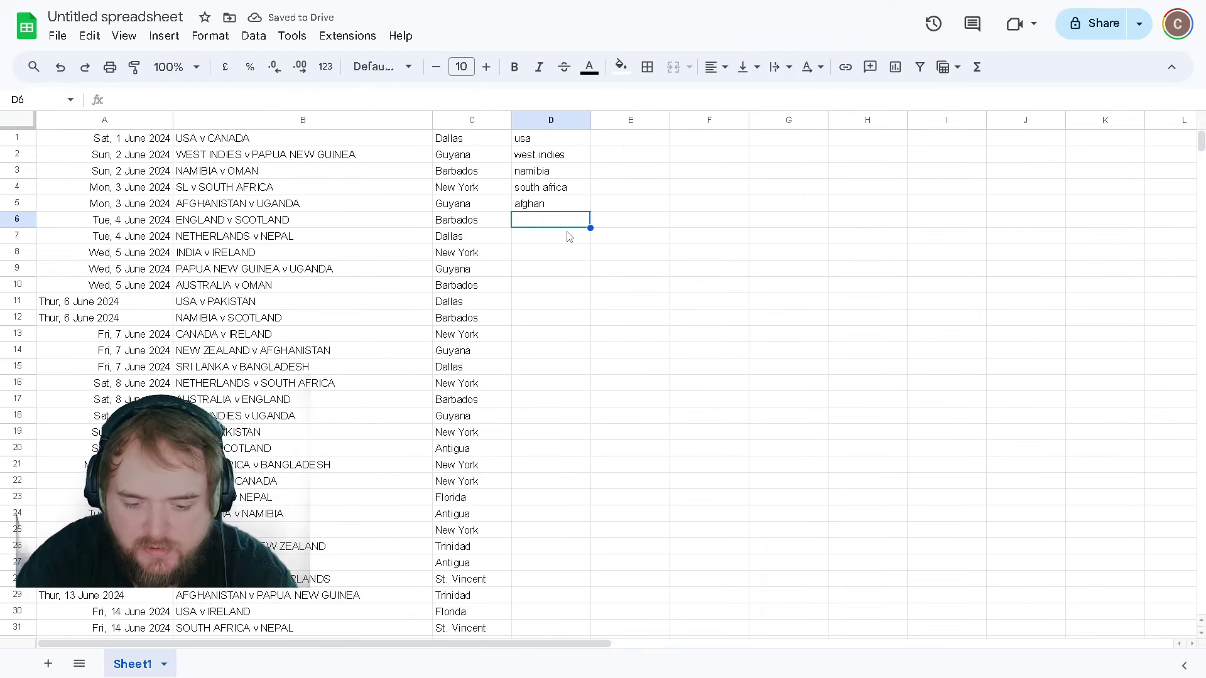
{"action": "type", "text": "england"}
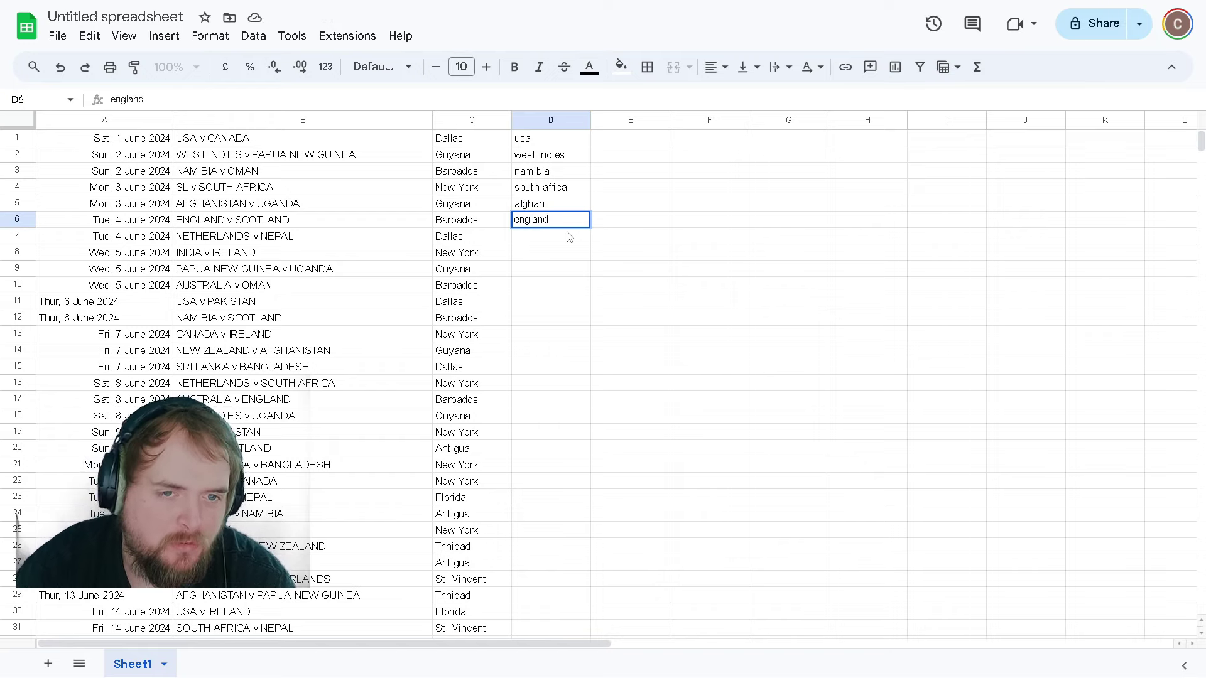
{"action": "key", "text": "Return"}
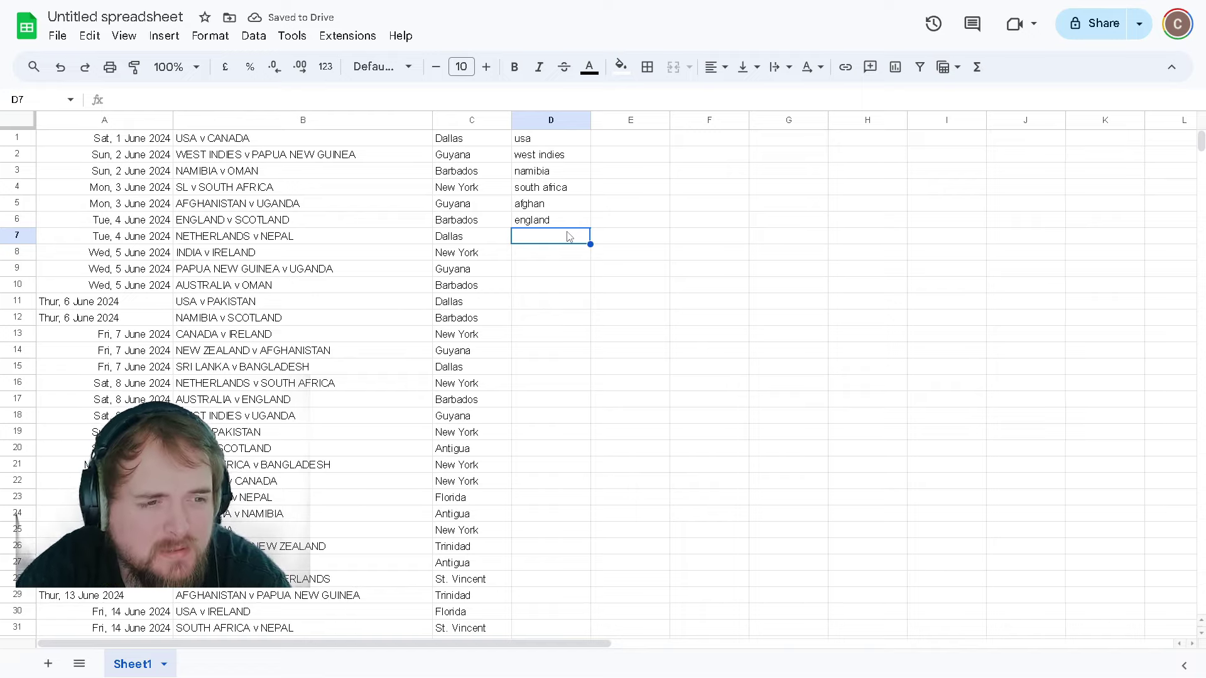
Enter "nepal" in D7 and "india" in D8 as the picks for those matches.
{"action": "type", "text": "n"}
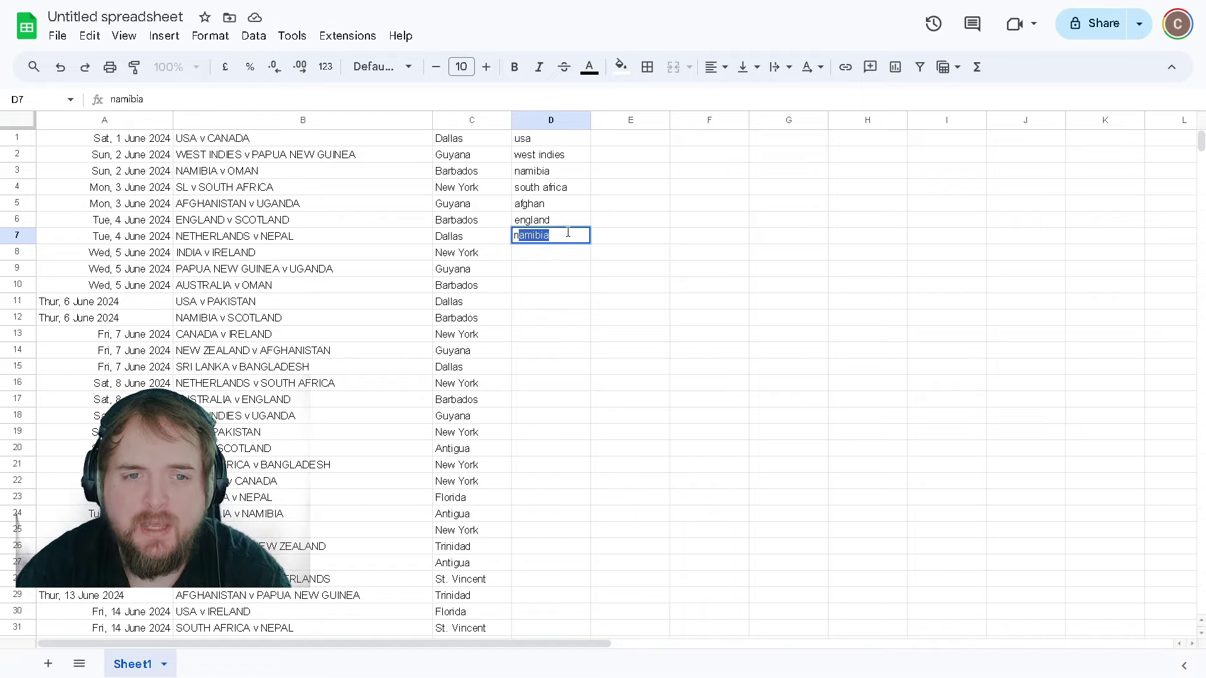
{"action": "type", "text": "epal"}
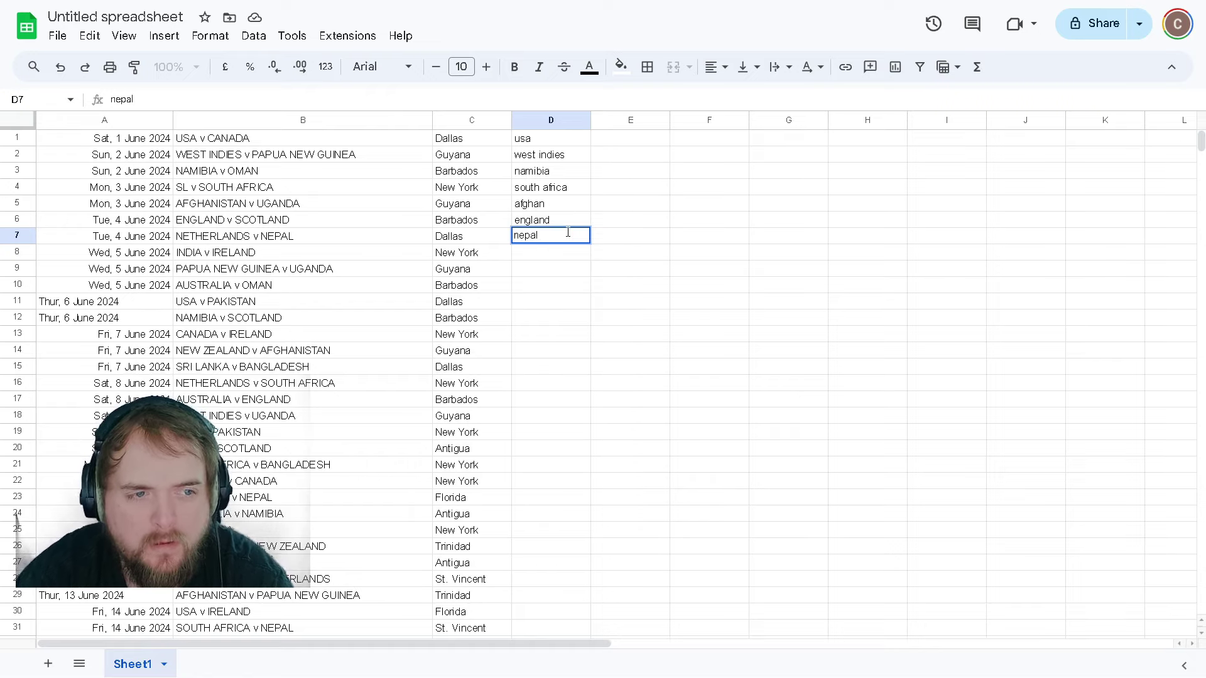
{"action": "key", "text": "Return"}
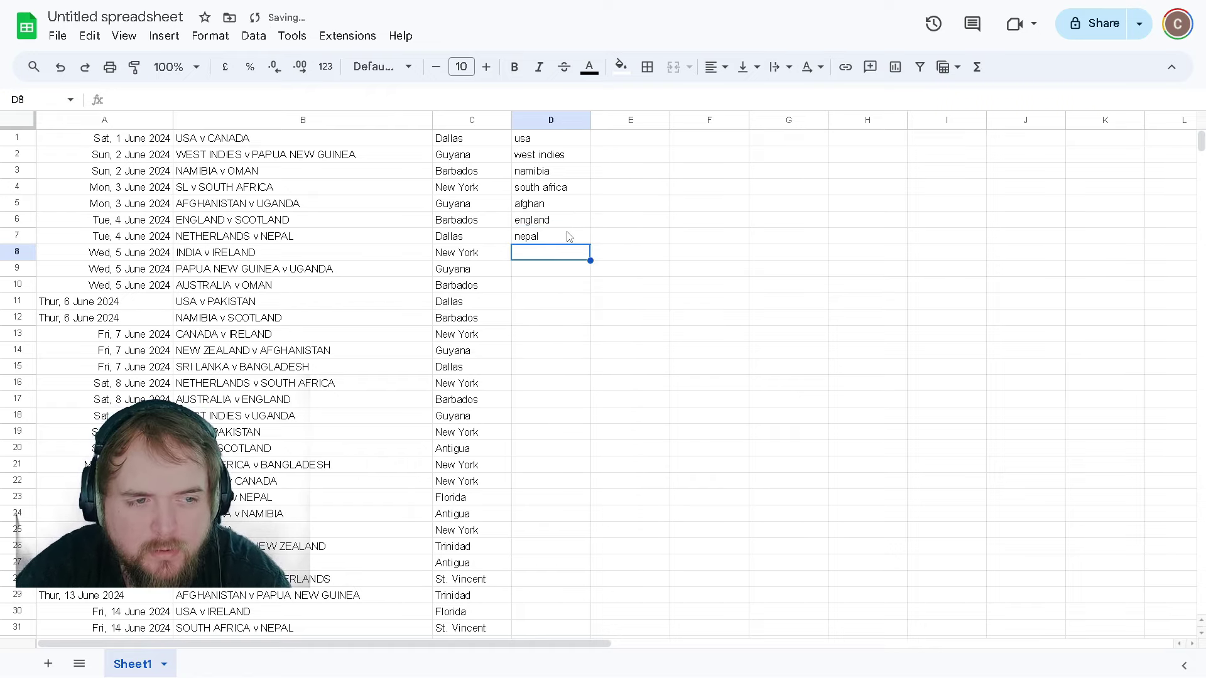
{"action": "type", "text": "in"}
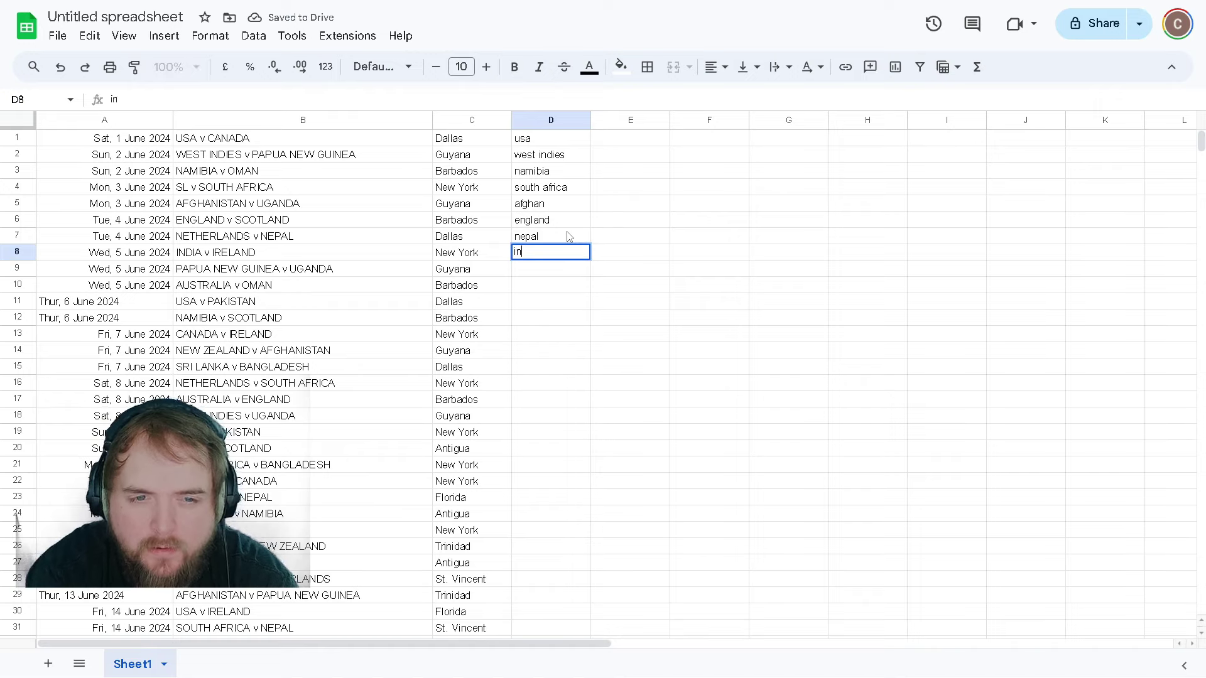
{"action": "type", "text": "dia"}
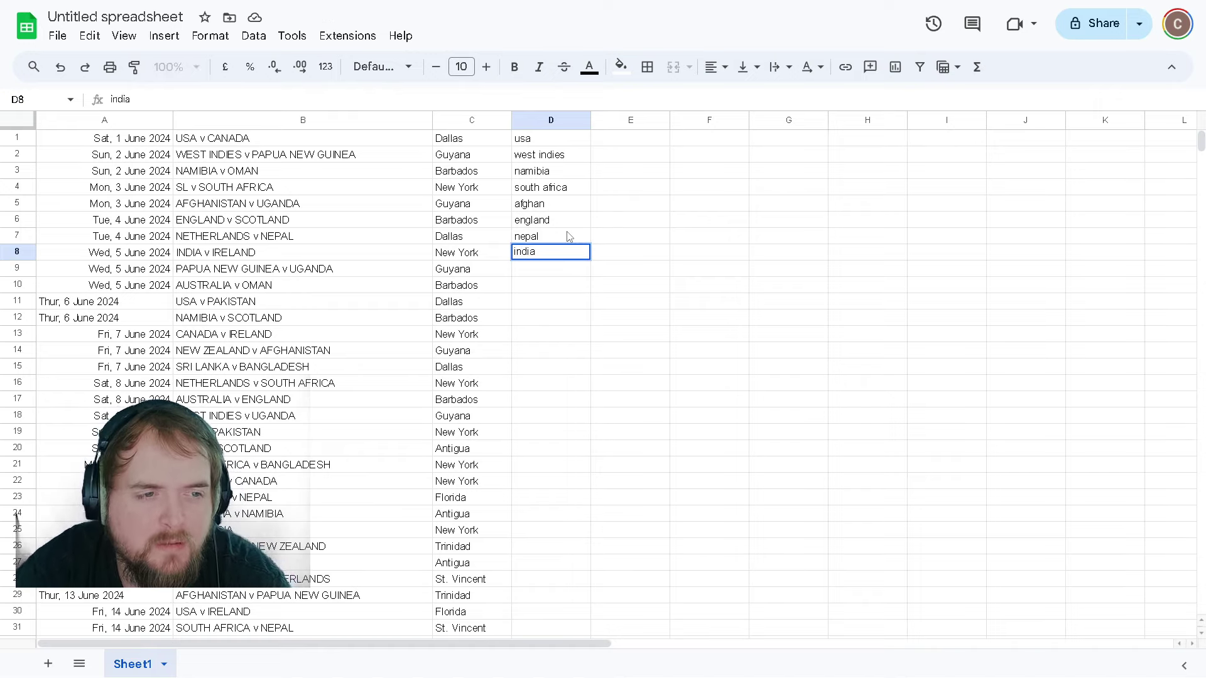
{"action": "key", "text": "Return"}
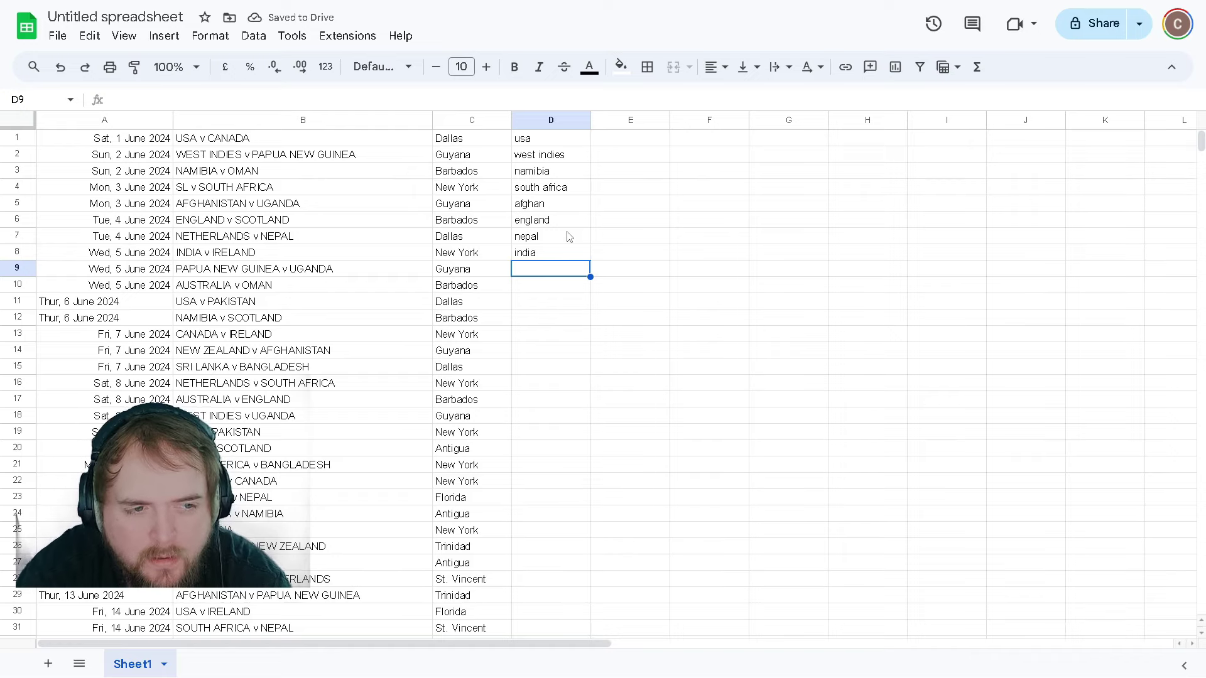
Enter the picks "papua new guinea" in D9 and "australia" in D10.
{"action": "type", "text": "pap"}
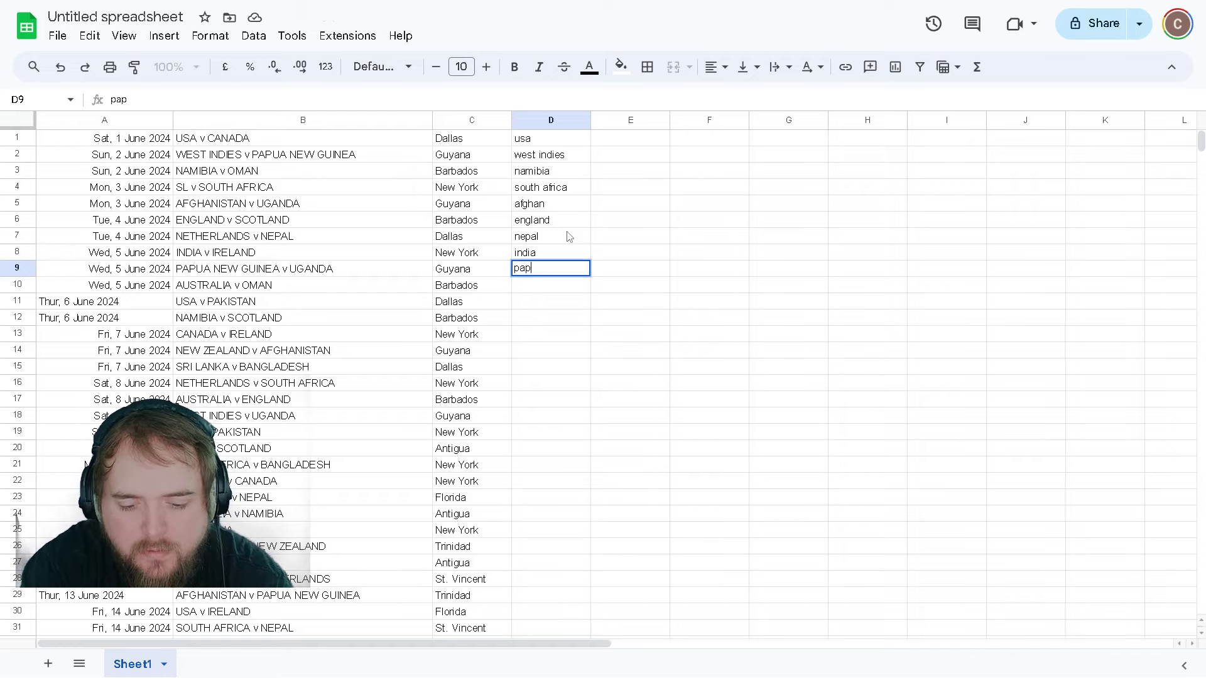
{"action": "type", "text": "ua new"}
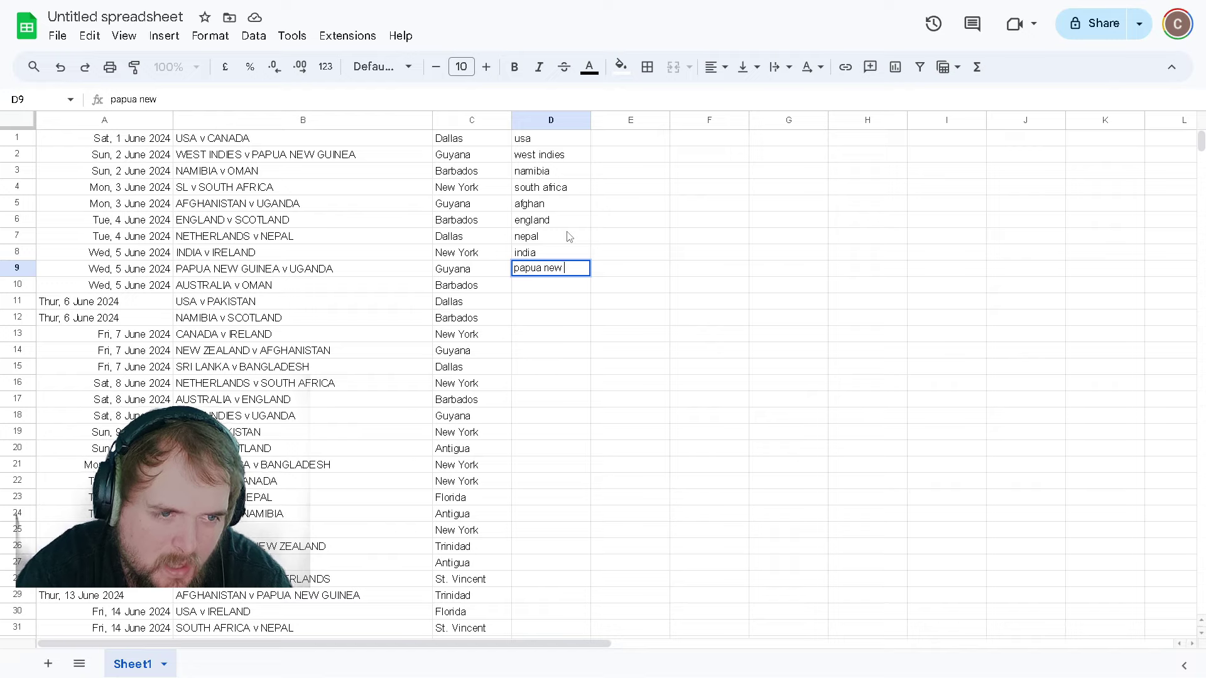
{"action": "type", "text": " guinea"}
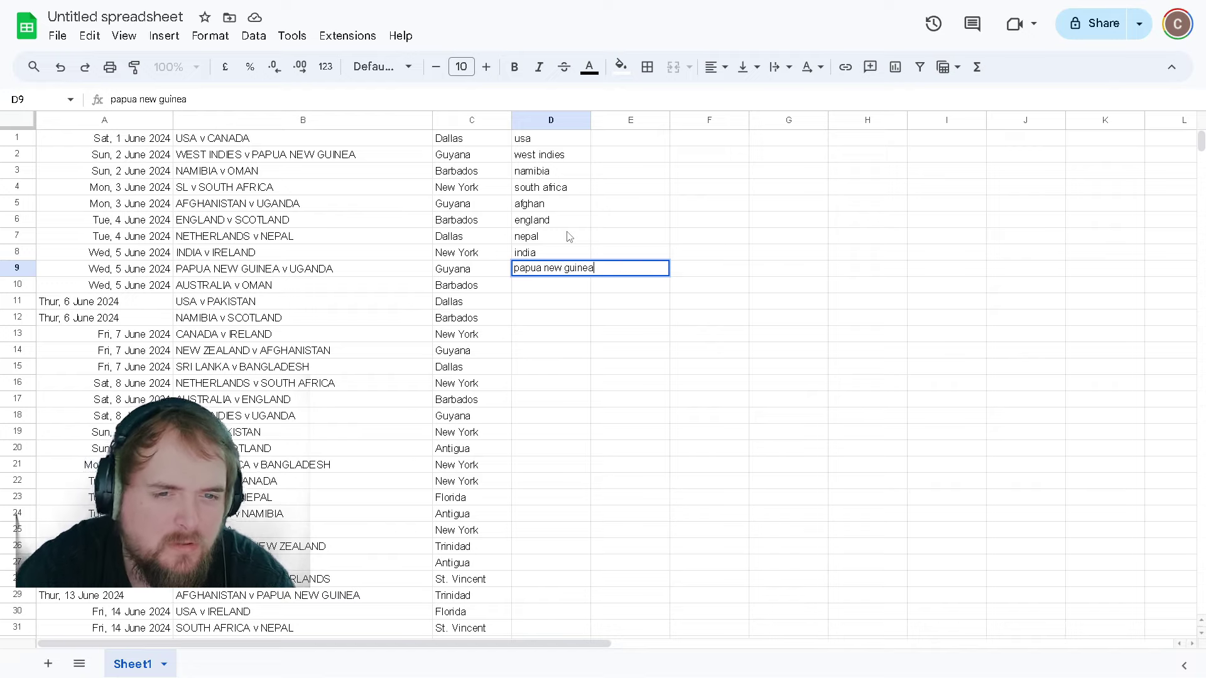
{"action": "key", "text": "Return"}
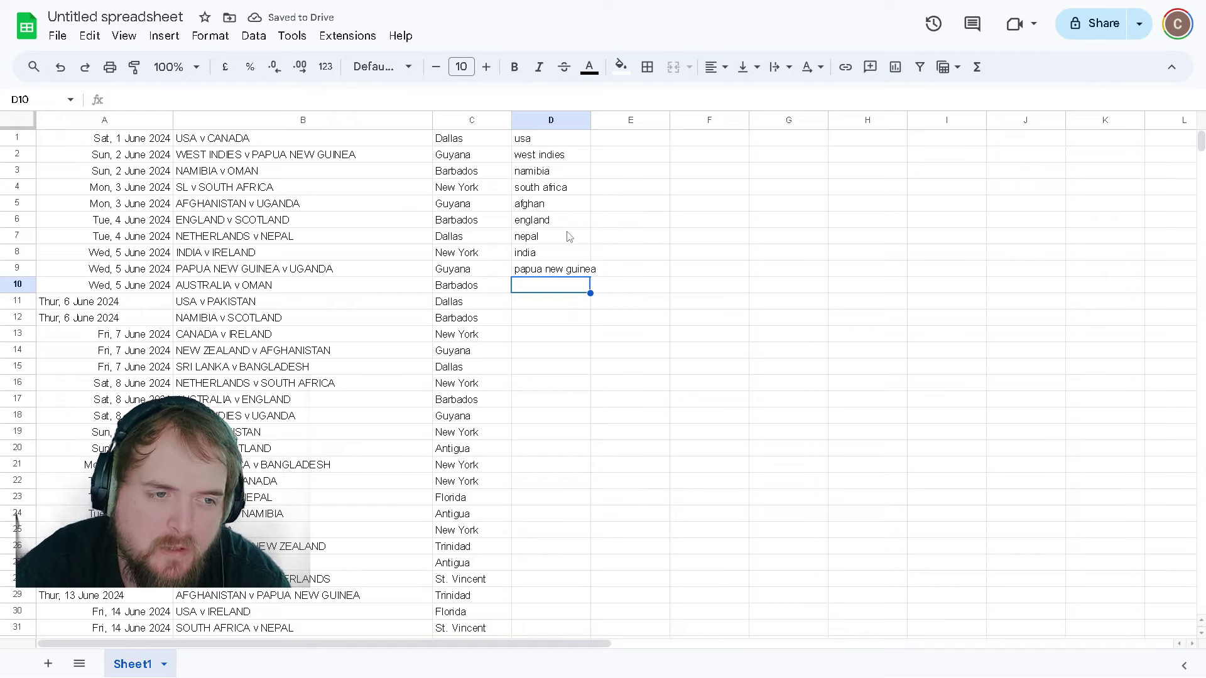
{"action": "type", "text": "aus"}
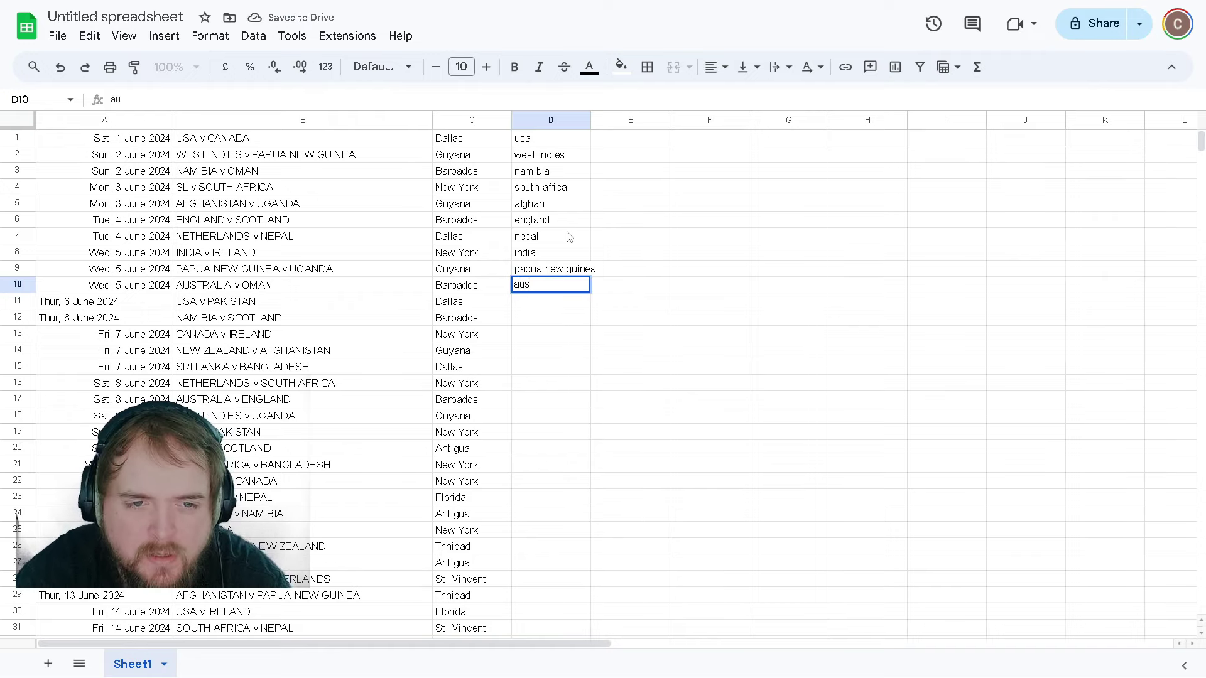
{"action": "type", "text": "tralia"}
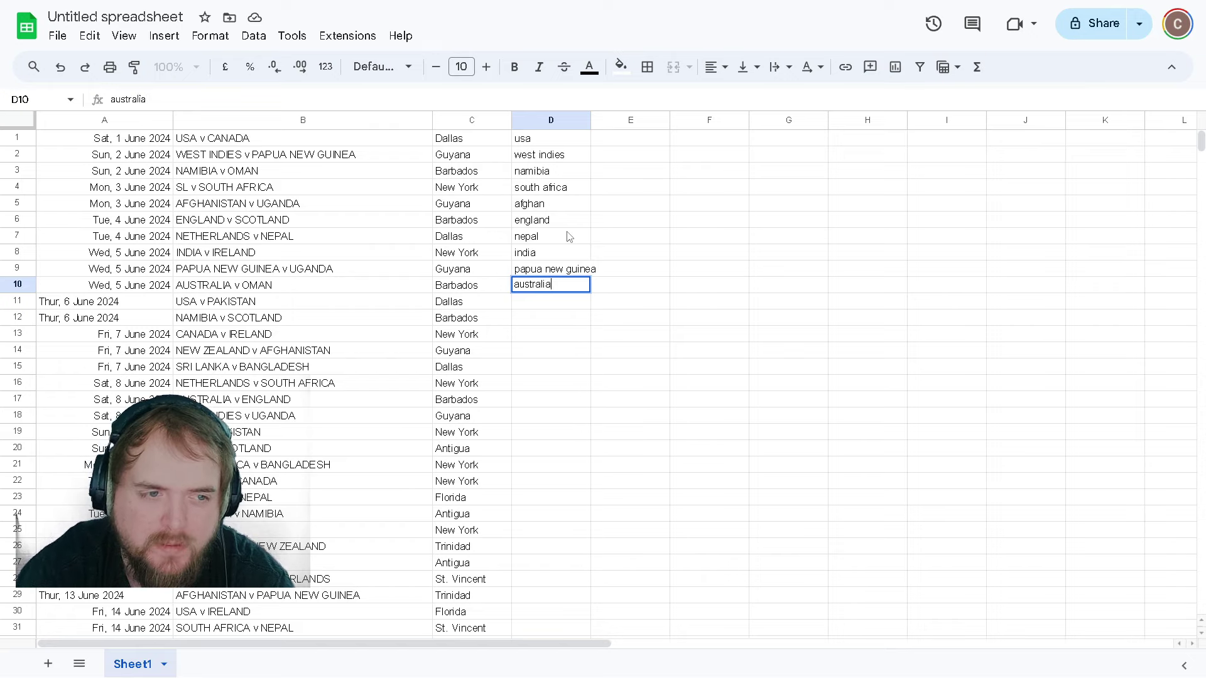
{"action": "key", "text": "Return"}
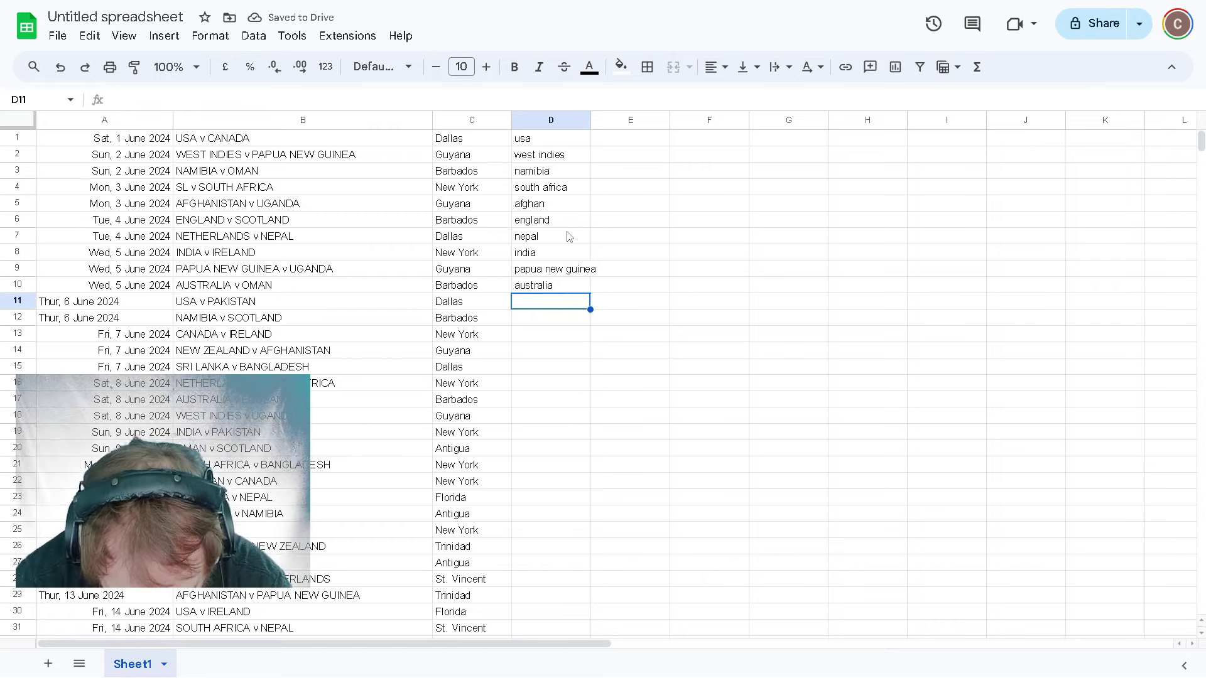
Fill D11 to D13 with the picks "usa", "namibia" and "ireland".
{"action": "type", "text": "usa"}
{"action": "key", "text": "Return"}
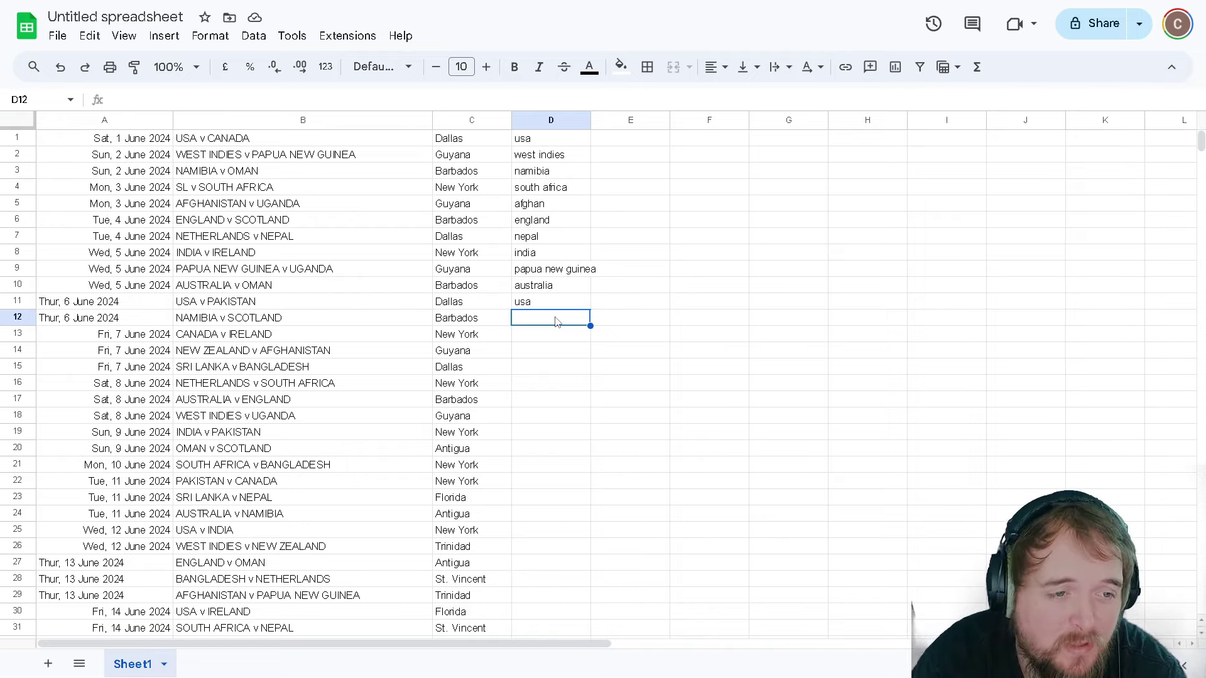
{"action": "type", "text": "nam"}
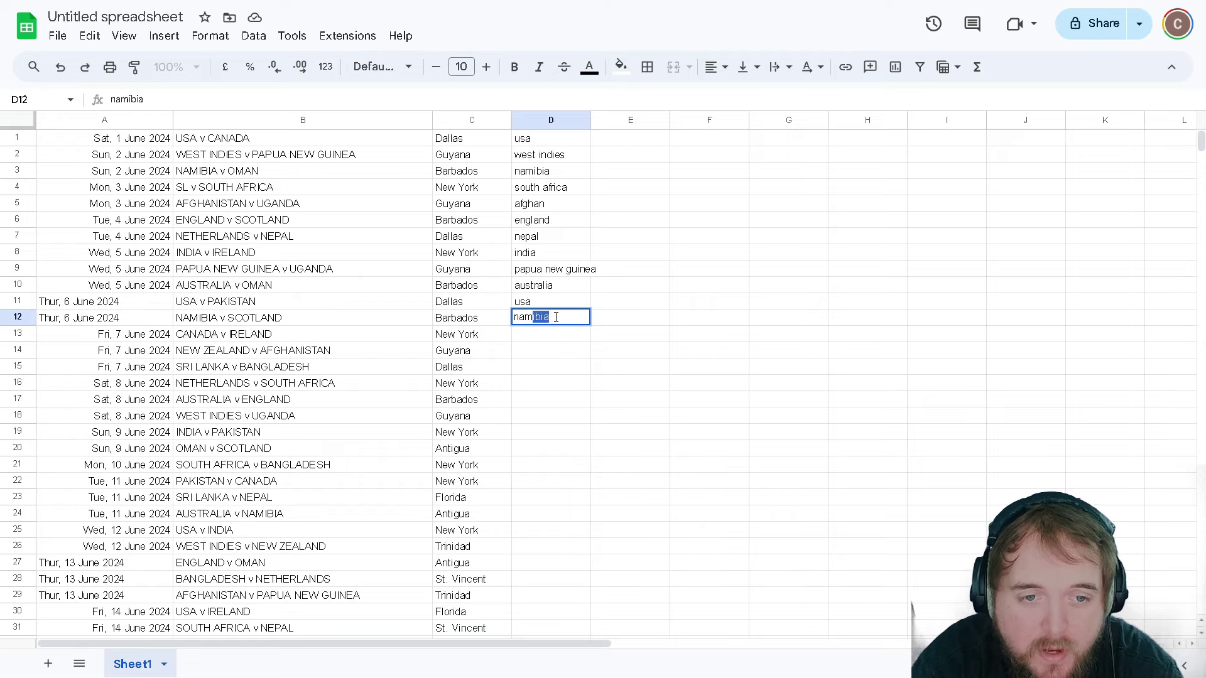
{"action": "key", "text": "Return"}
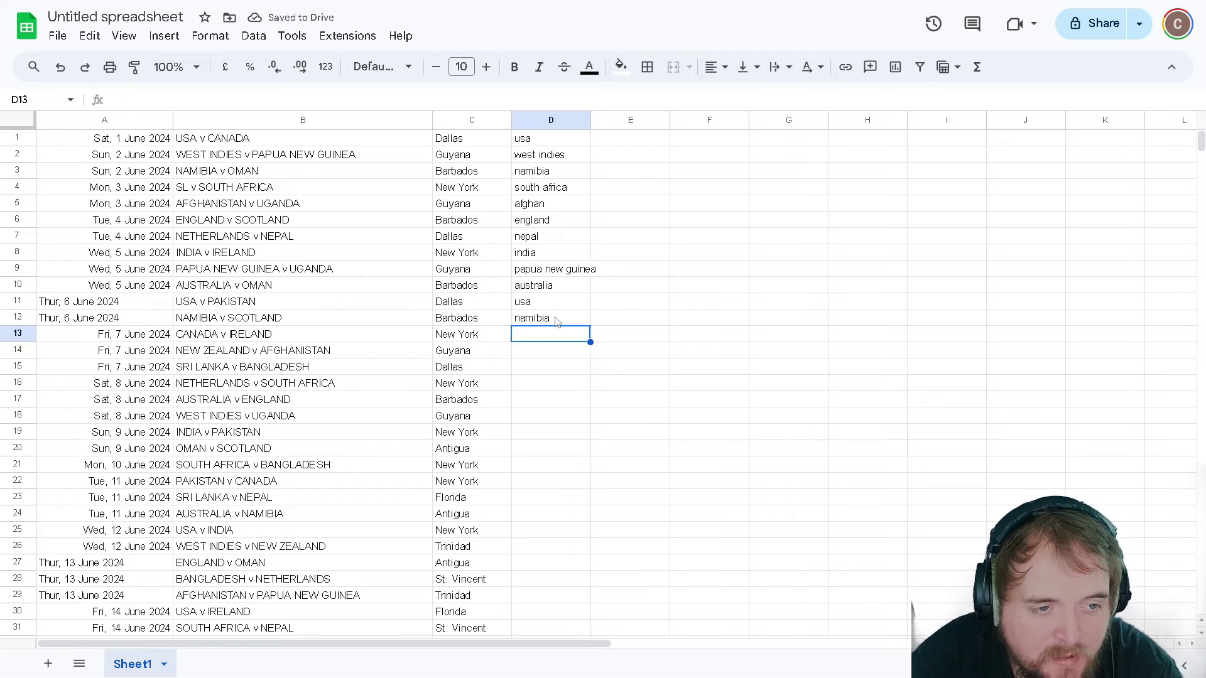
{"action": "type", "text": "ireland"}
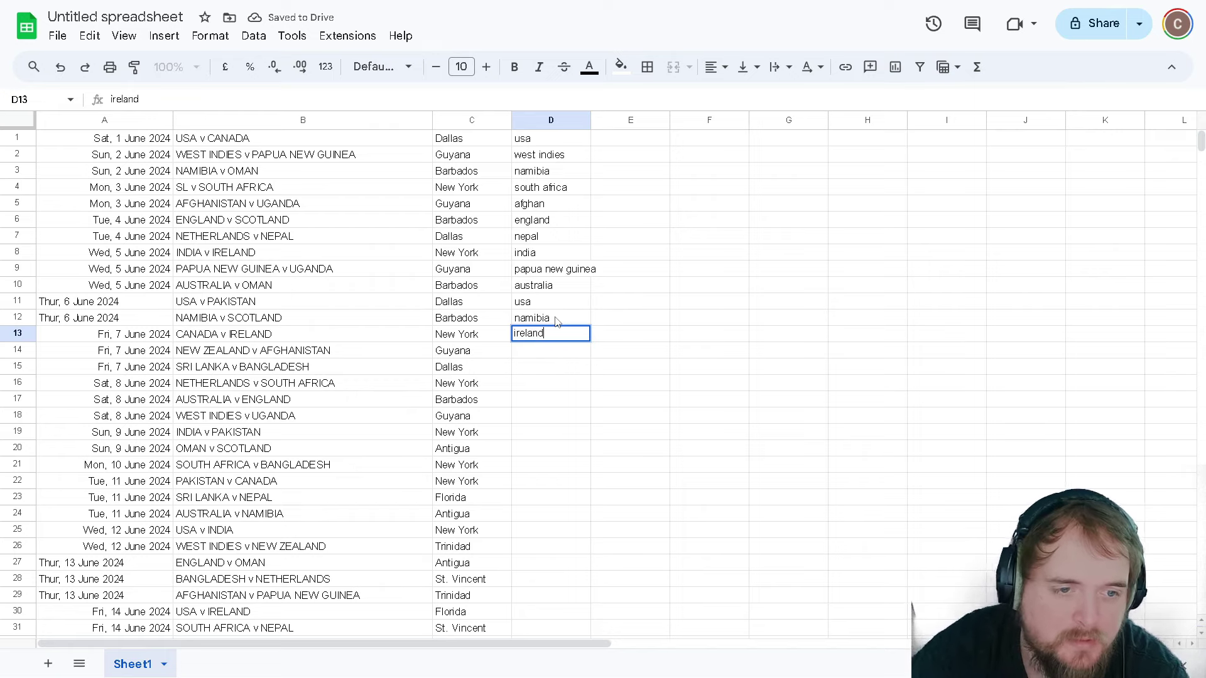
{"action": "key", "text": "Return"}
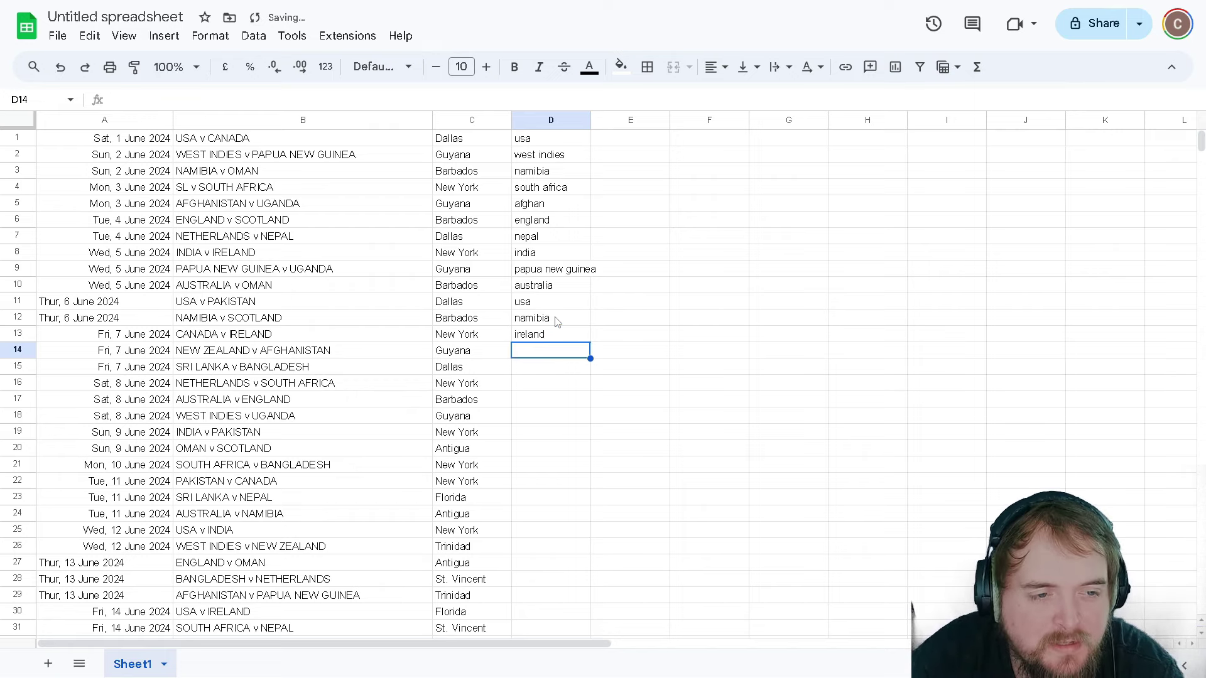
Enter the picks "afghan" in D14 and "sri lanka" in D15.
{"action": "type", "text": "afgha"}
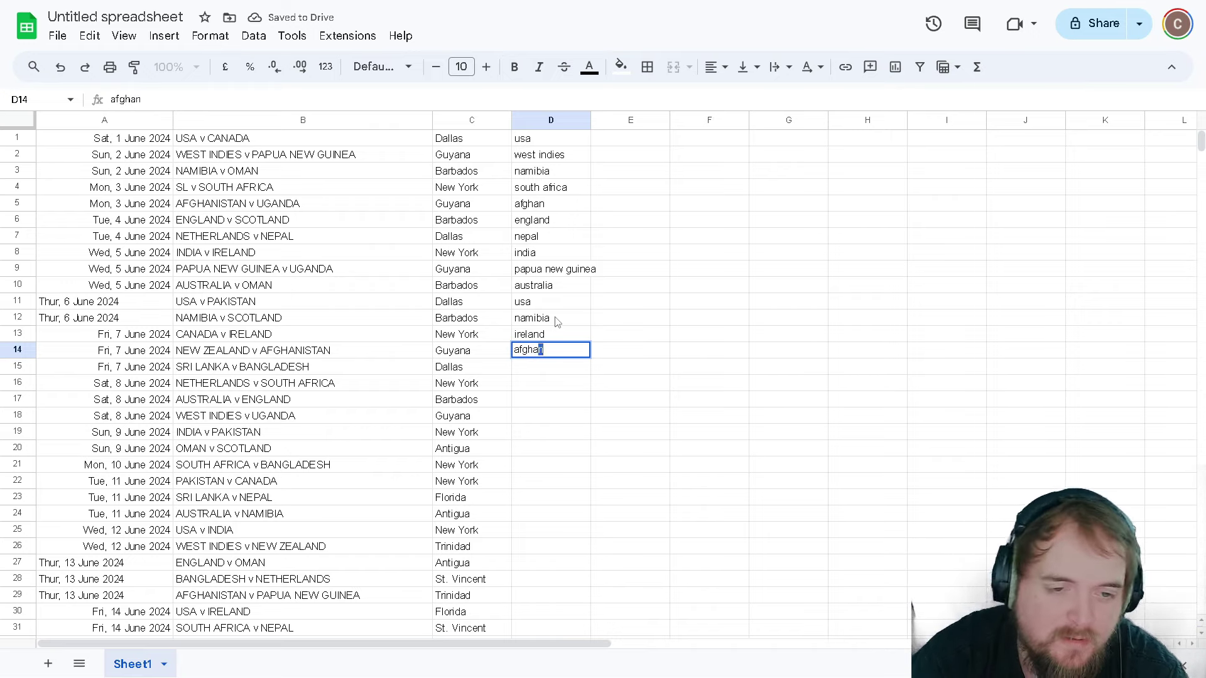
{"action": "key", "text": "Return"}
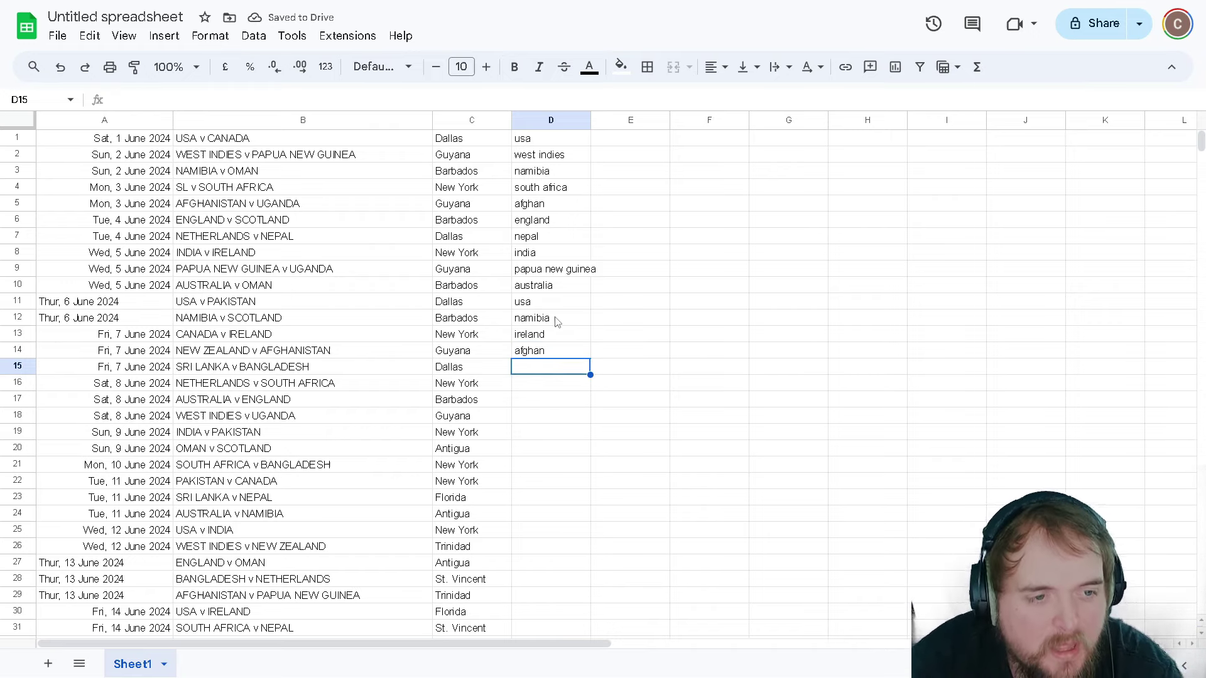
{"action": "type", "text": "sri "}
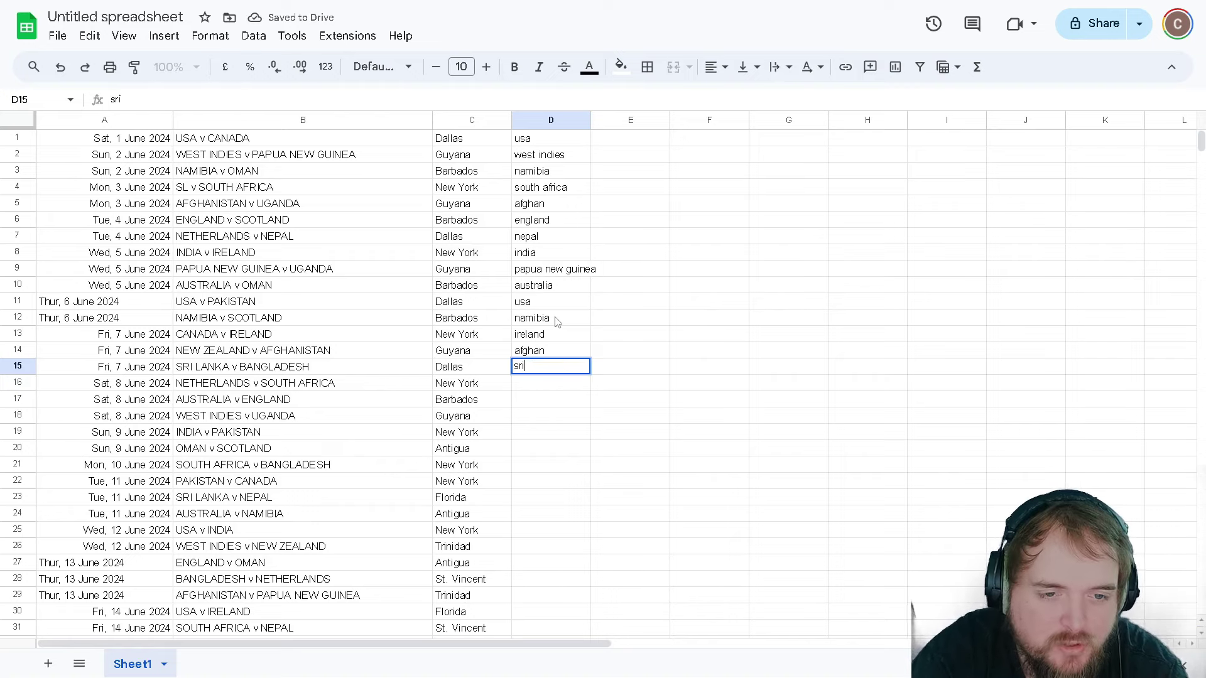
{"action": "type", "text": "lanka"}
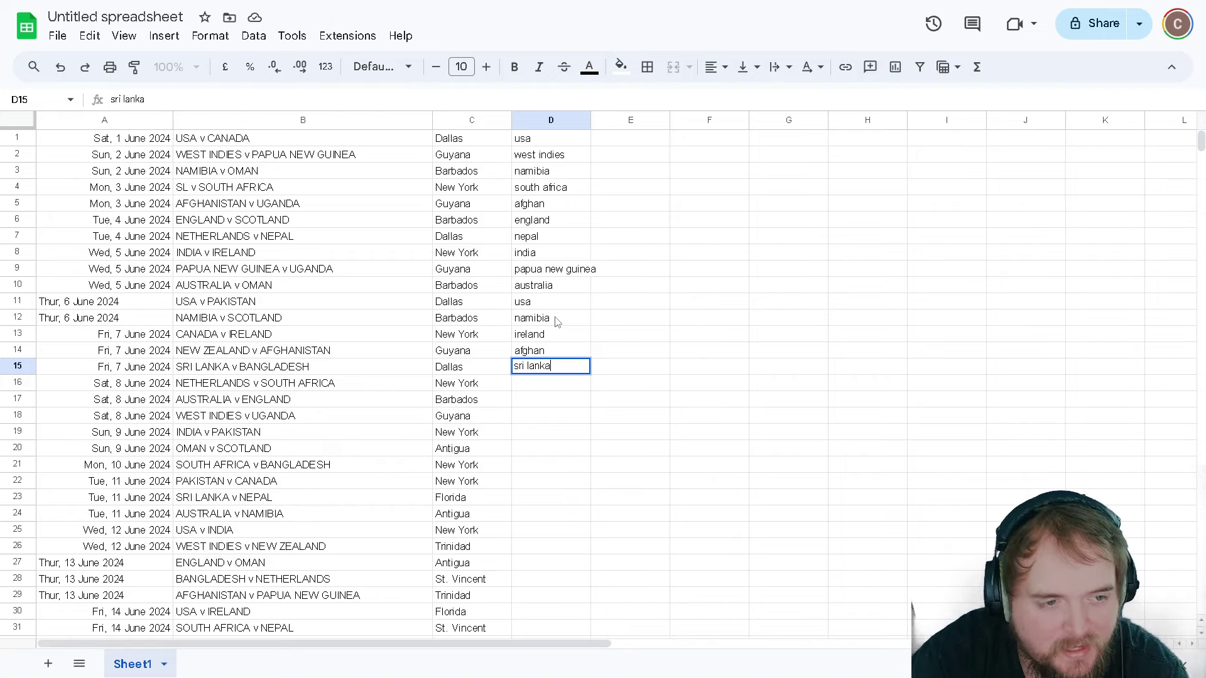
{"action": "key", "text": "Return"}
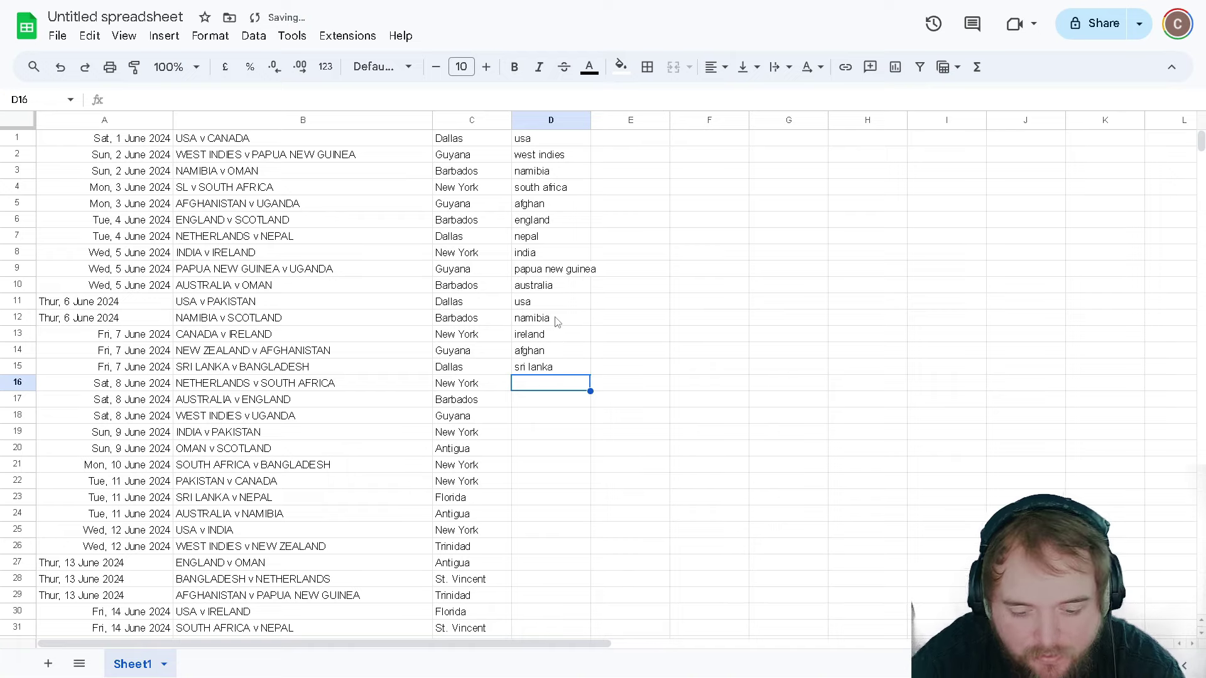
Fill in "netherlands" in D16 and "england" in D17 as the predicted winners.
{"action": "type", "text": "netherlan"}
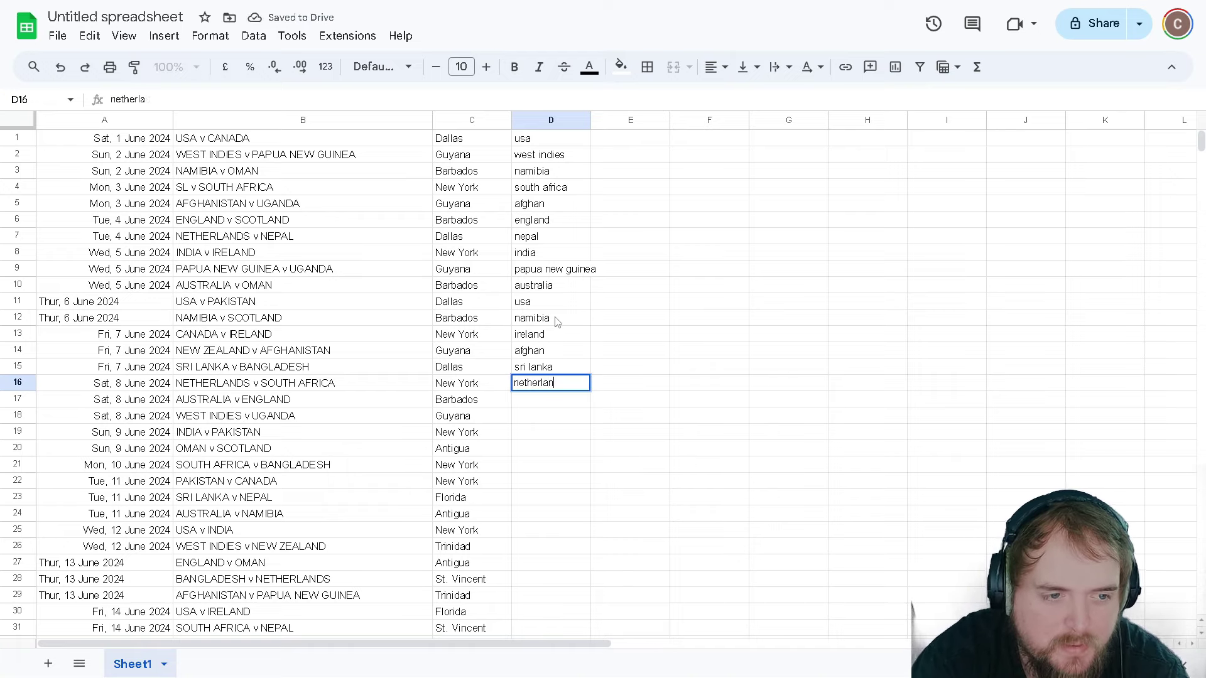
{"action": "type", "text": "ds"}
{"action": "key", "text": "Return"}
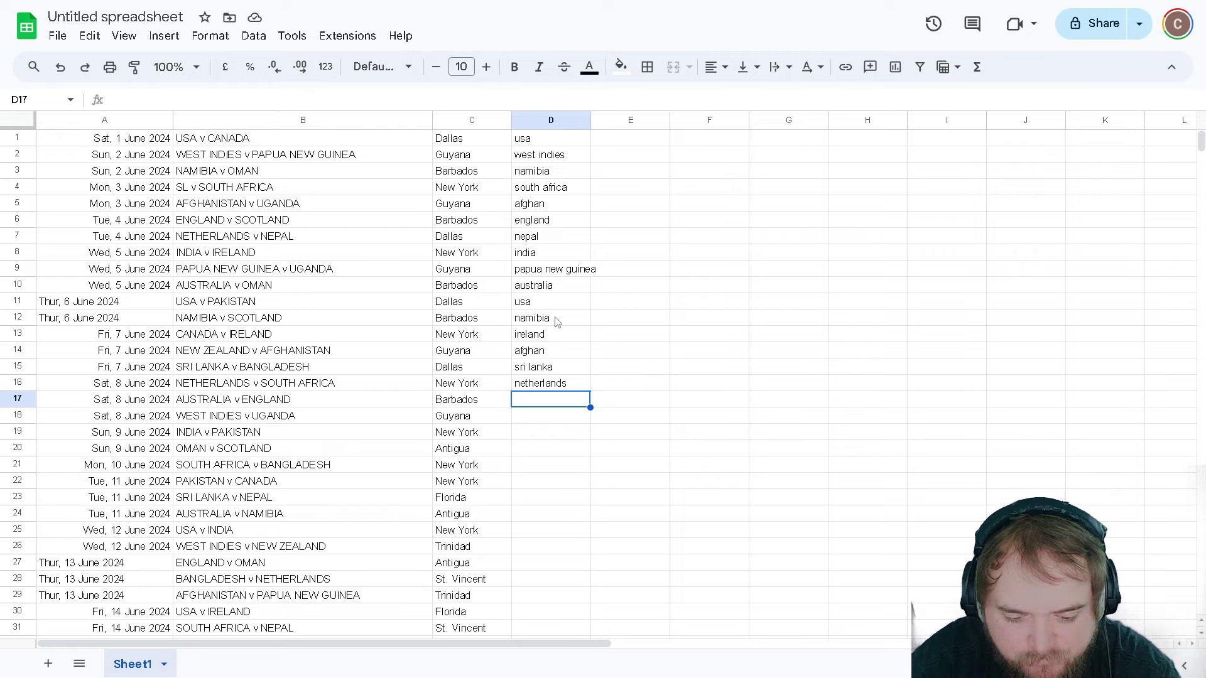
{"action": "type", "text": "england"}
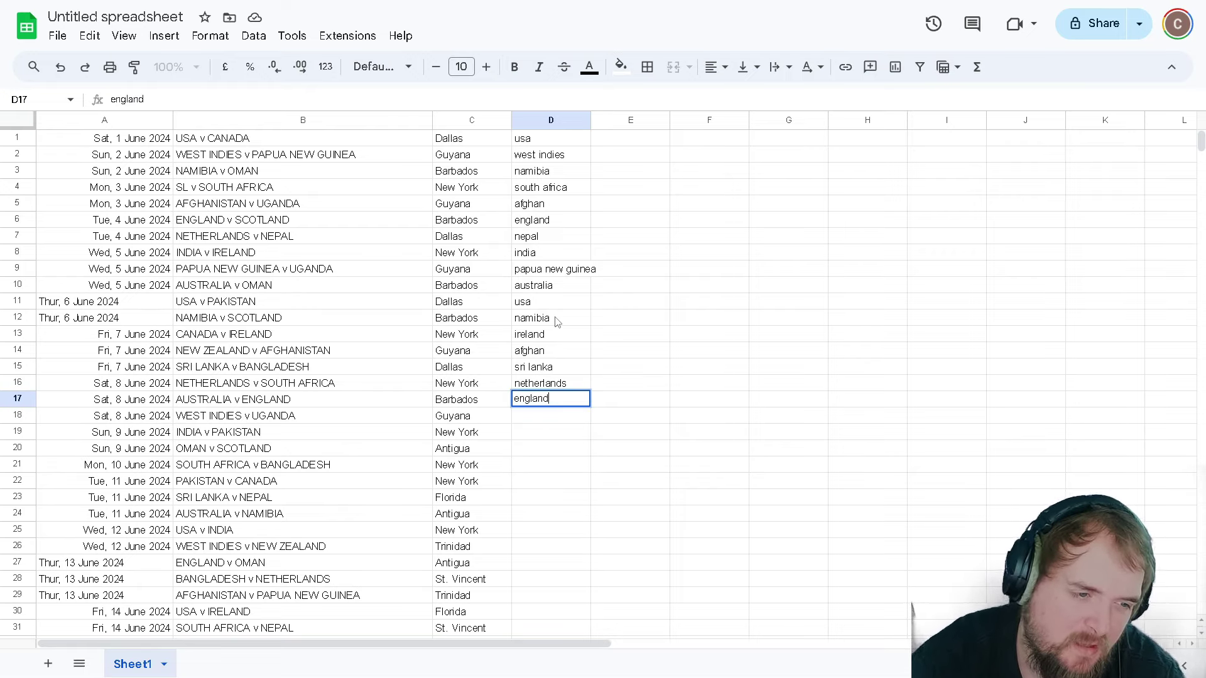
{"action": "key", "text": "Return"}
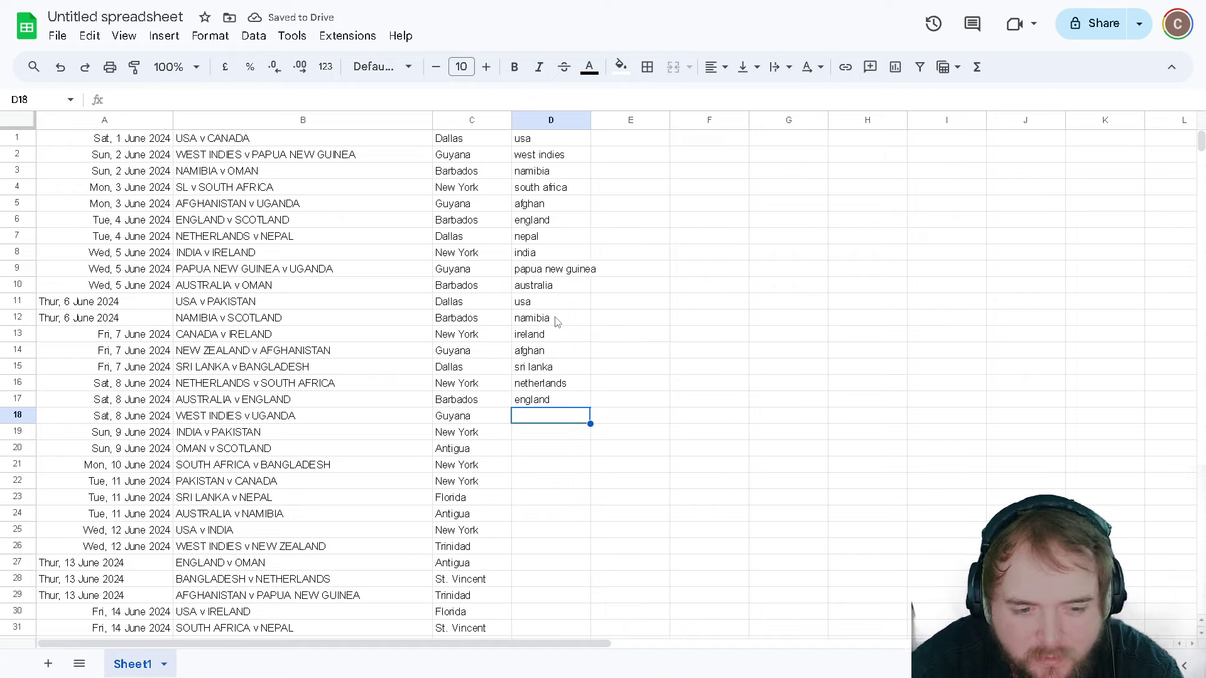
Record "west indies" in D18 and "india" in D19 as the picks for those matches.
{"action": "type", "text": "west indies"}
{"action": "key", "text": "Return"}
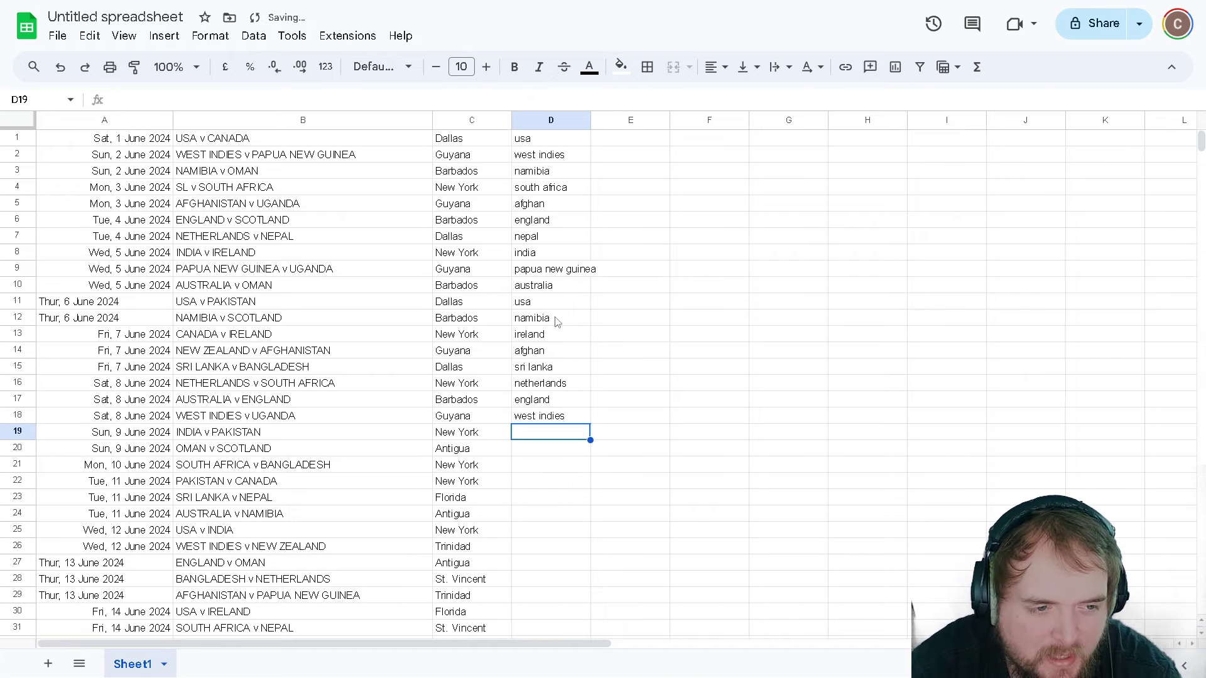
{"action": "type", "text": "india"}
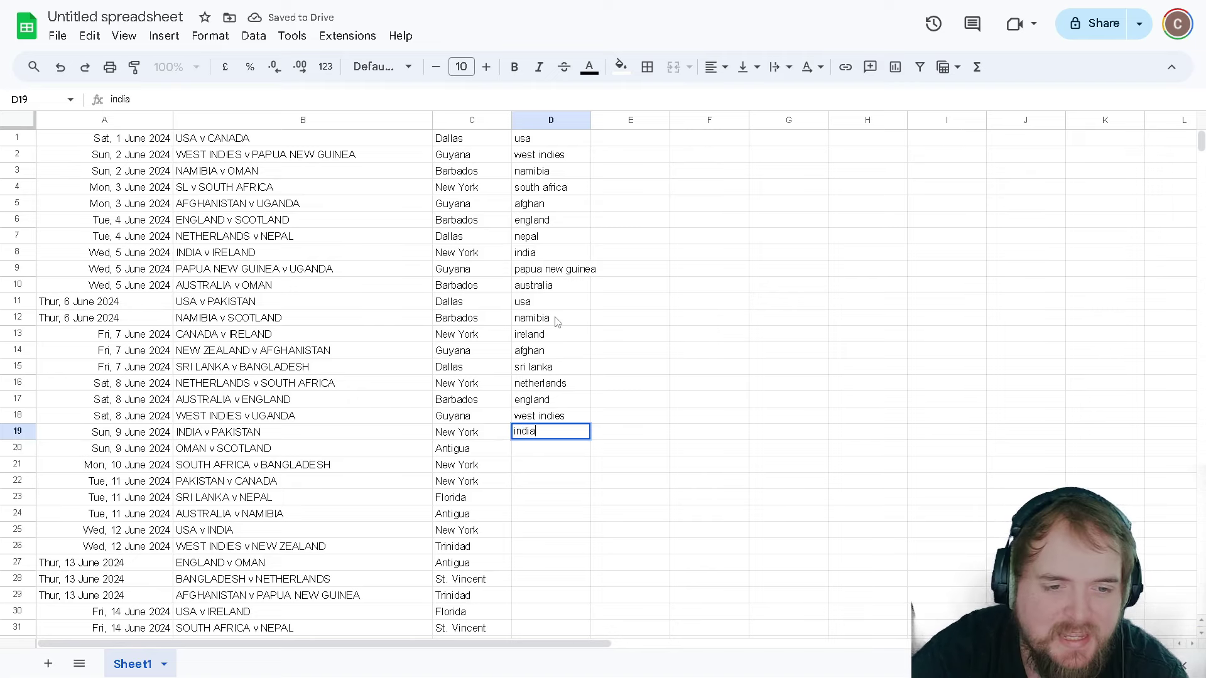
{"action": "key", "text": "Return"}
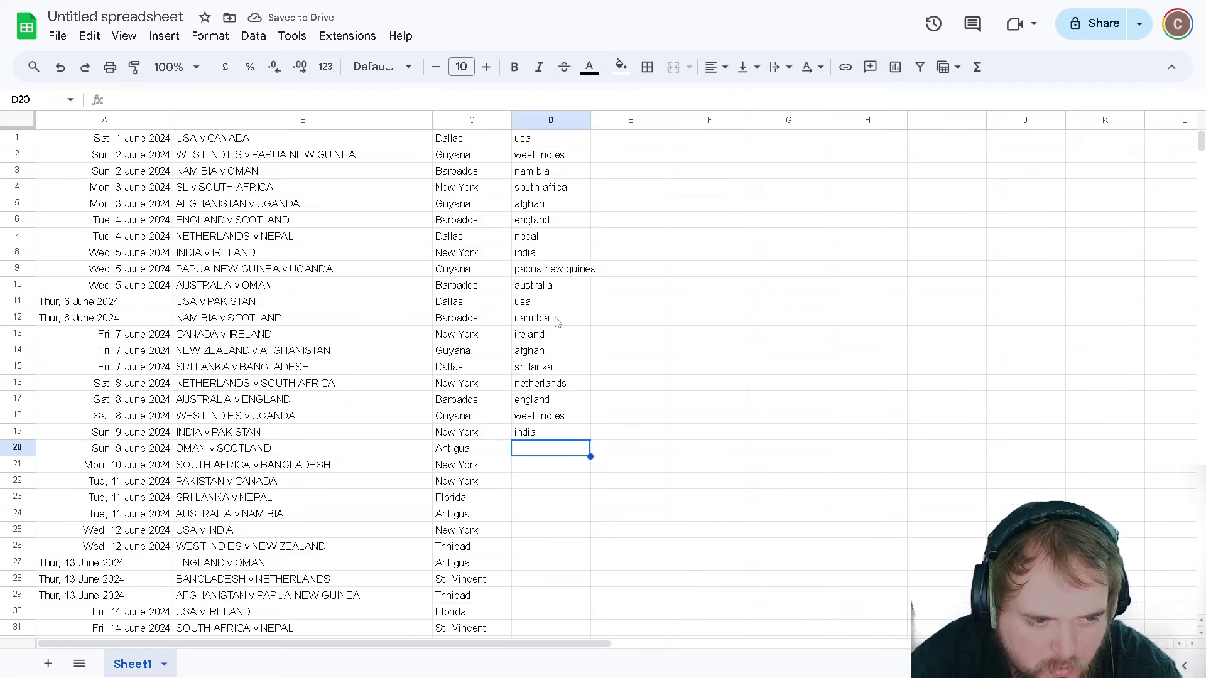
Enter "scotland" in D20 and "south africa" in D21 as the predicted winners.
{"action": "type", "text": "scotan"}
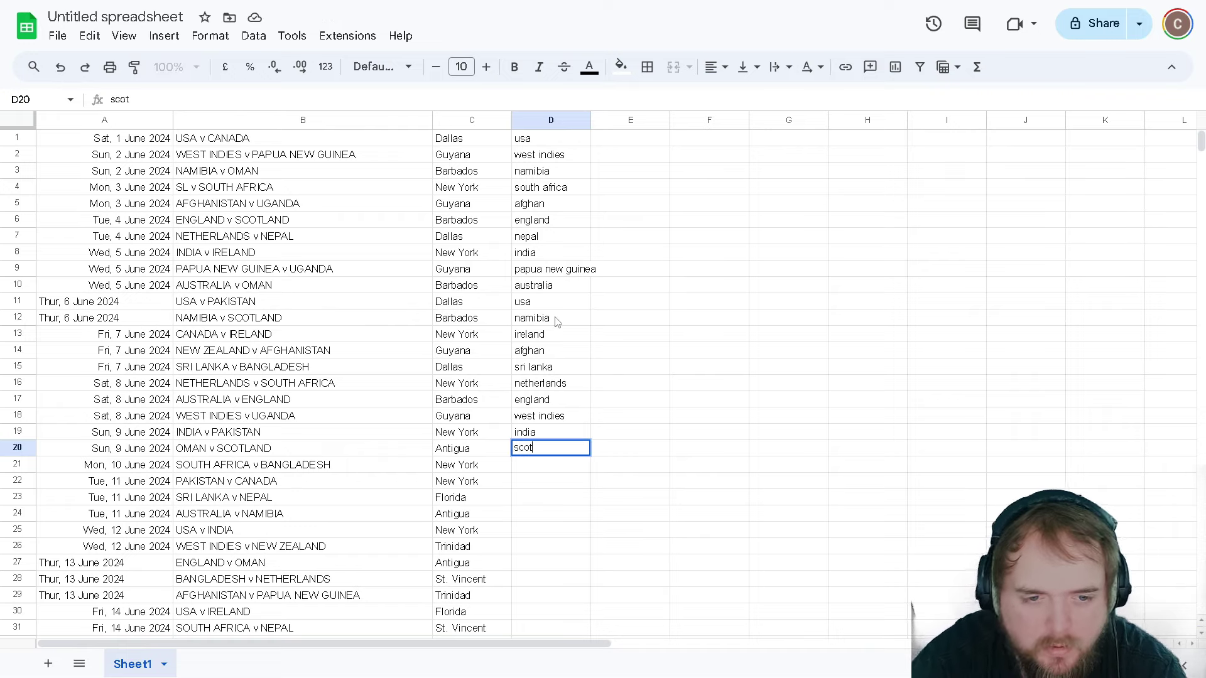
{"action": "key", "text": "BackSpace"}
{"action": "key", "text": "BackSpace"}
{"action": "type", "text": "land"}
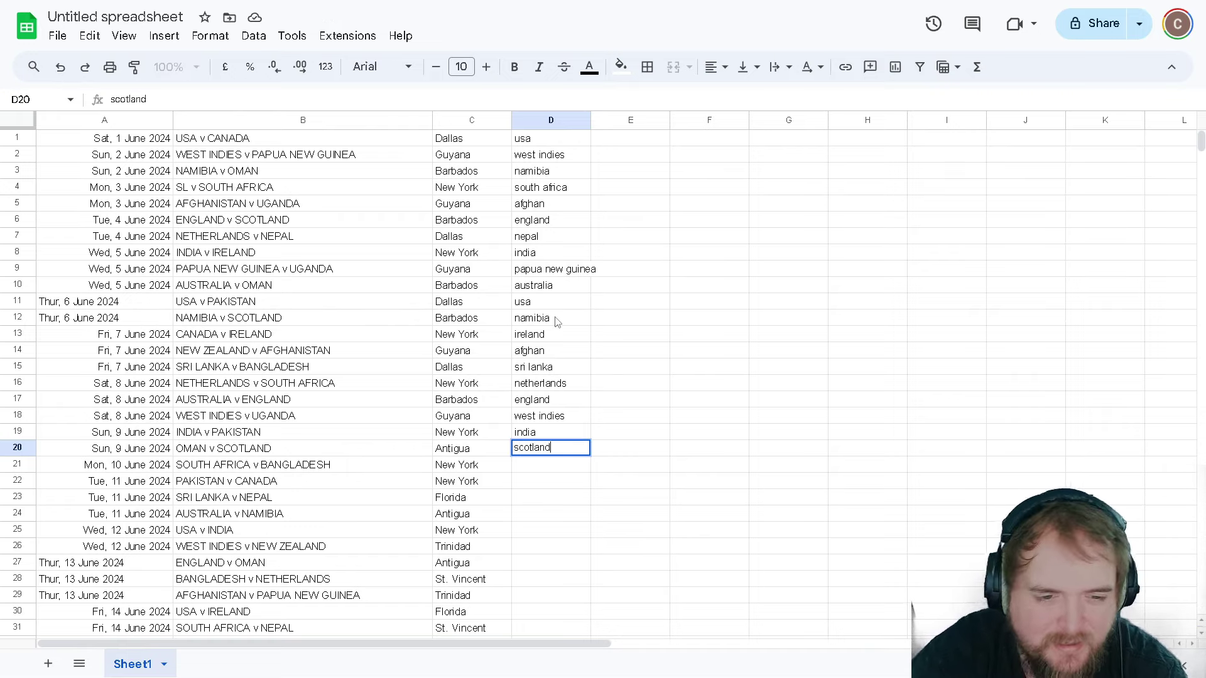
{"action": "key", "text": "Return"}
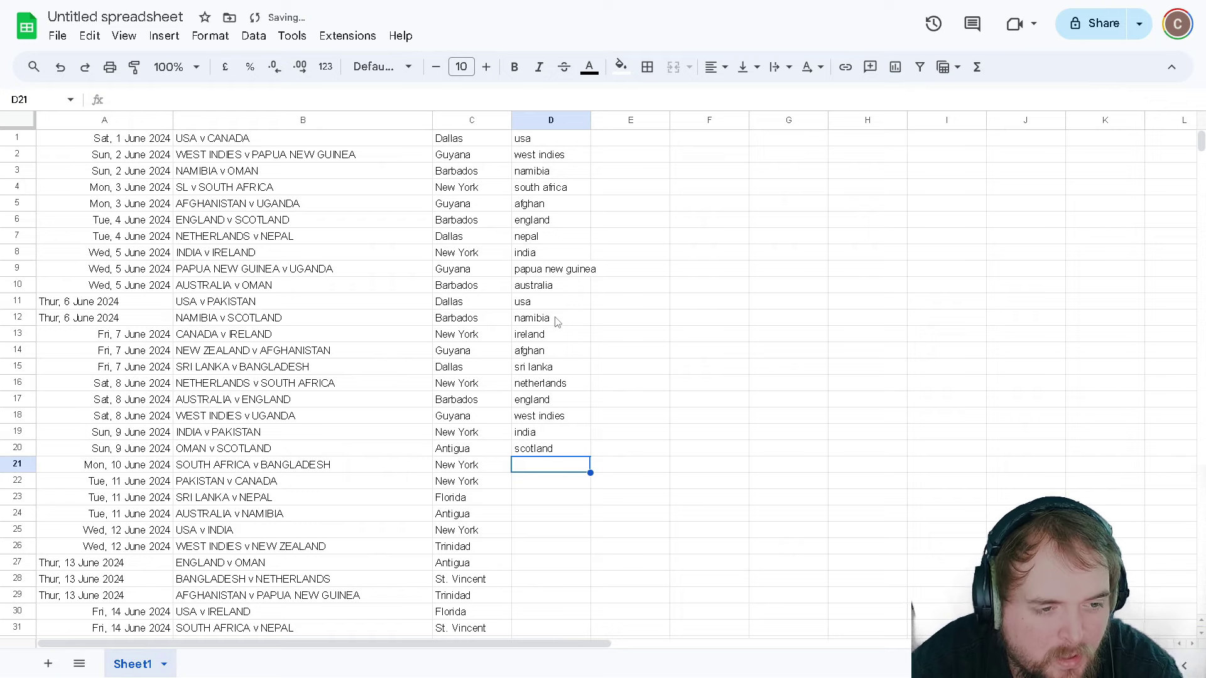
{"action": "type", "text": "souht"}
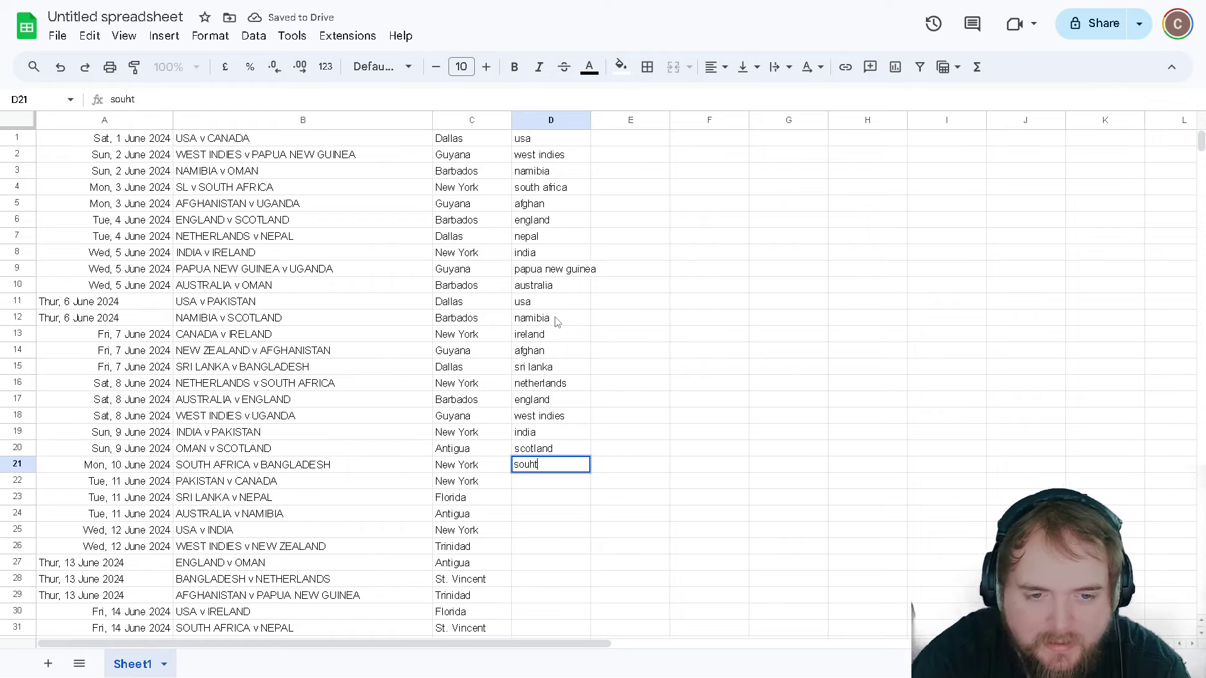
{"action": "key", "text": "BackSpace"}
{"action": "type", "text": "th africa"}
{"action": "key", "text": "Return"}
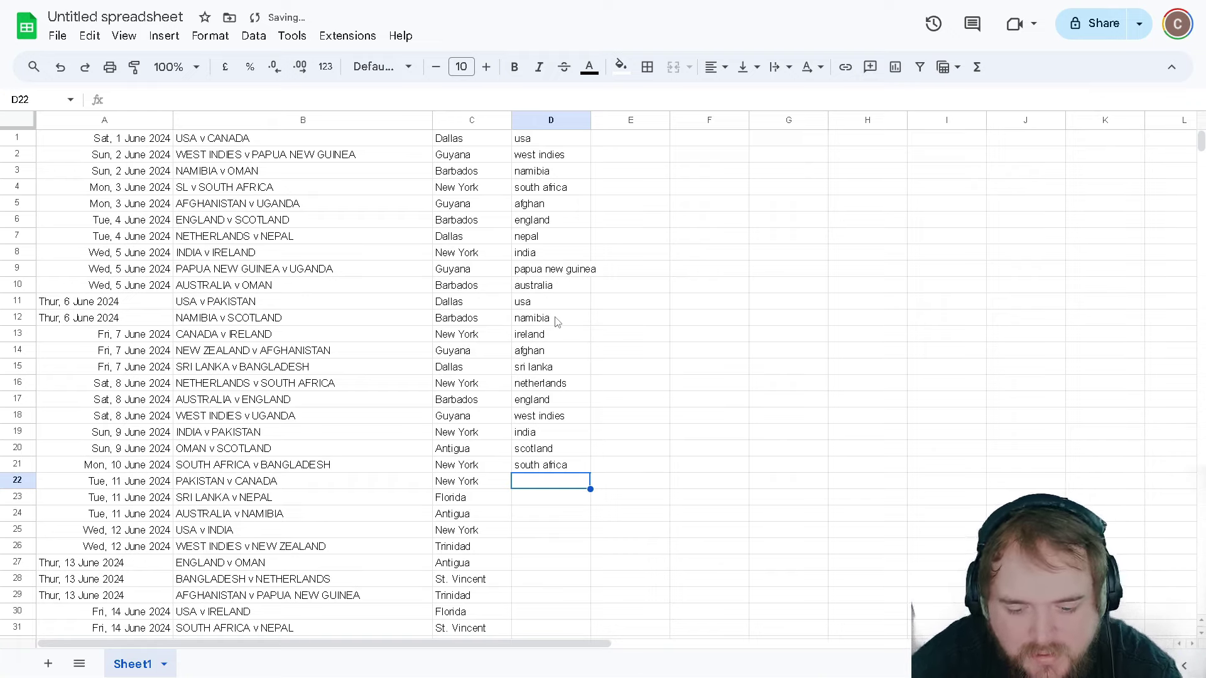
Fill in the picks "pakistan" in D22 and "sri lanka" in D23.
{"action": "type", "text": "pak"}
{"action": "key", "text": "BackSpace"}
{"action": "type", "text": "ki"}
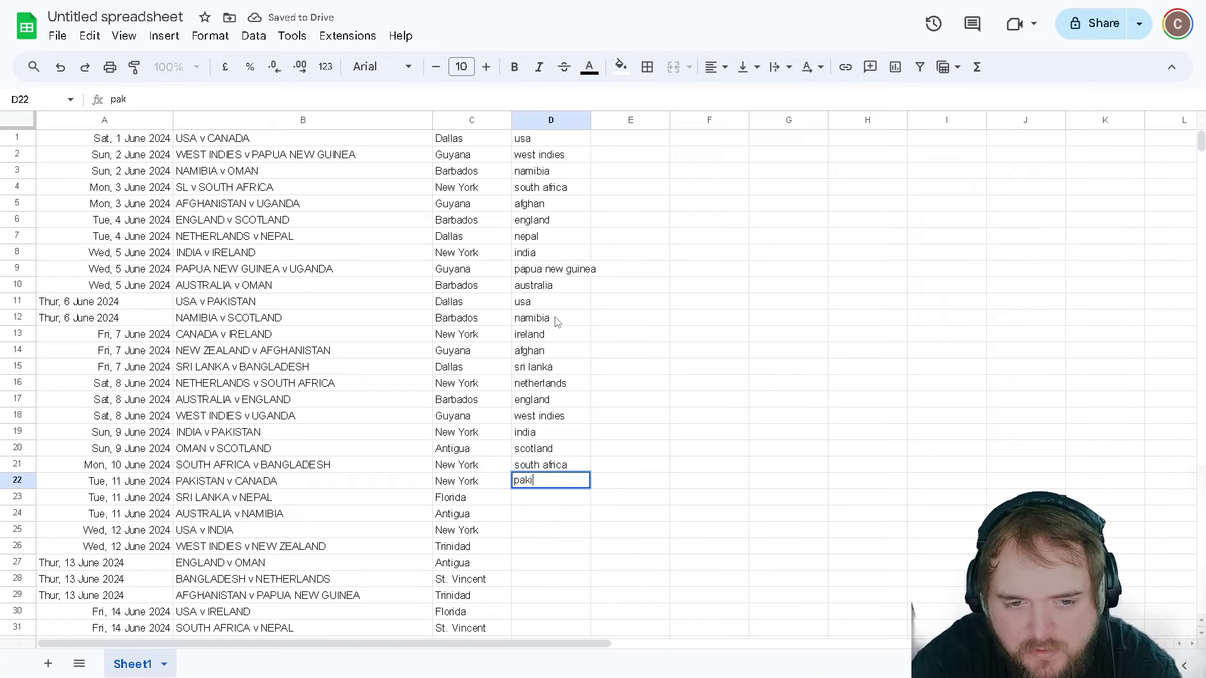
{"action": "type", "text": "stan"}
{"action": "key", "text": "Return"}
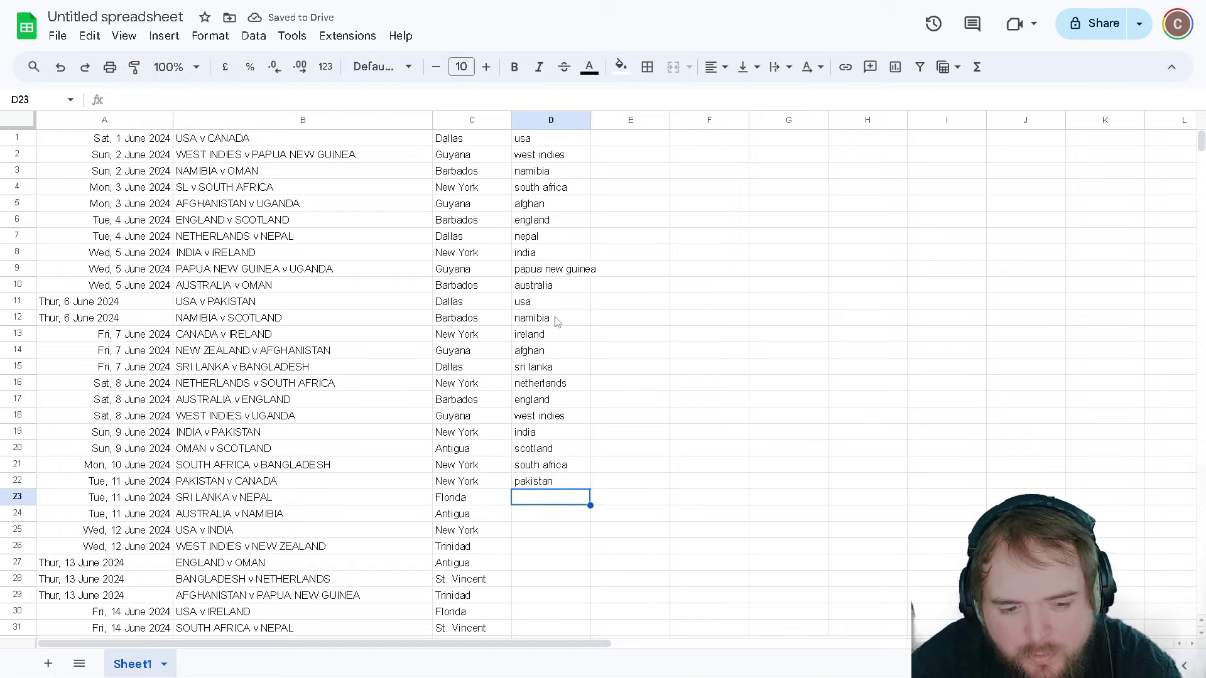
{"action": "type", "text": "sri"}
{"action": "key", "text": "Return"}
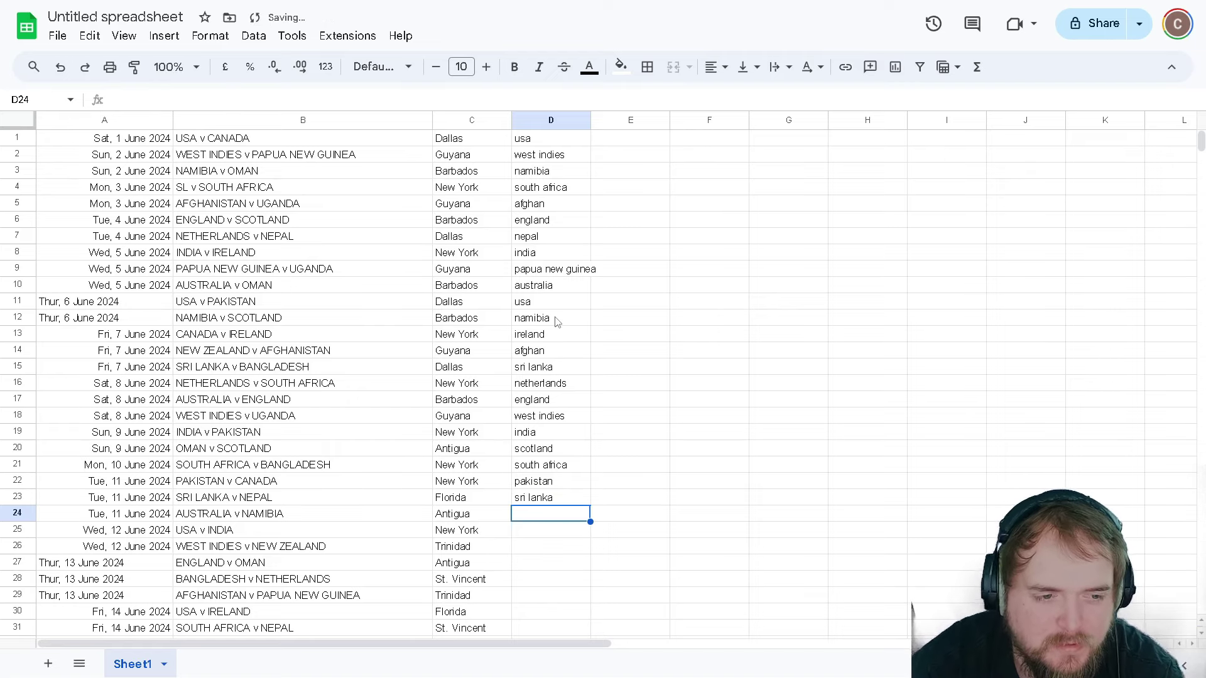
Fill D24 to D26 with the picks "australia", "india" and "west indies".
{"action": "type", "text": "aus"}
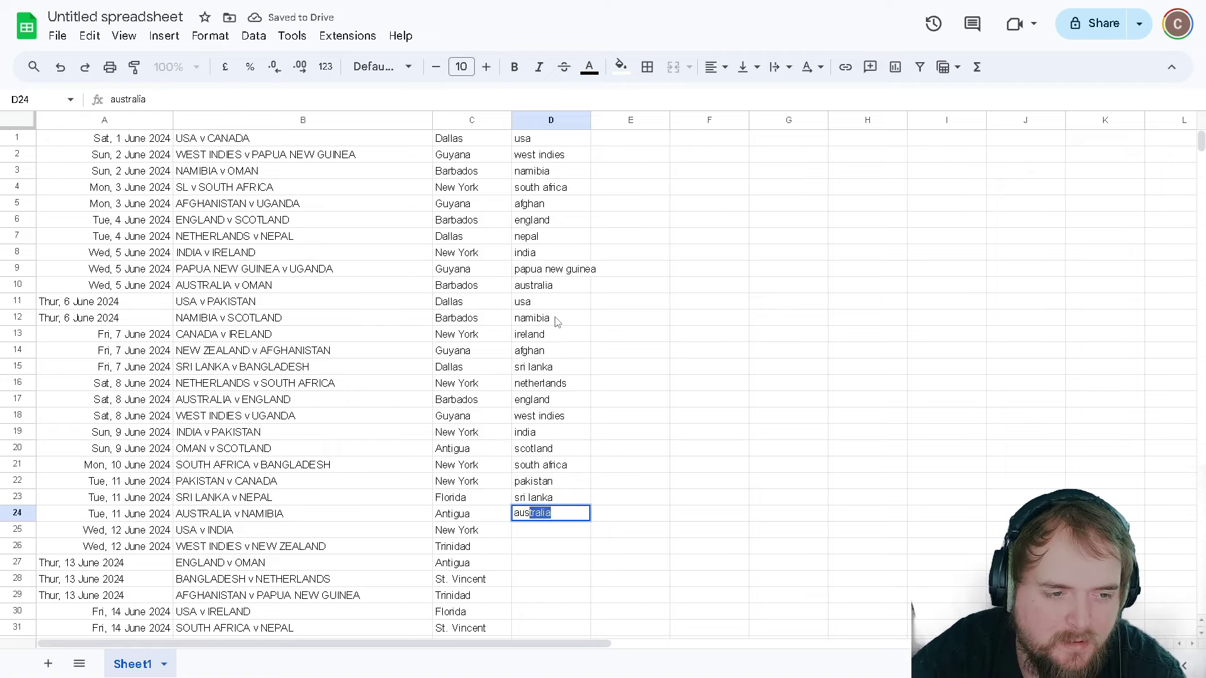
{"action": "key", "text": "Return"}
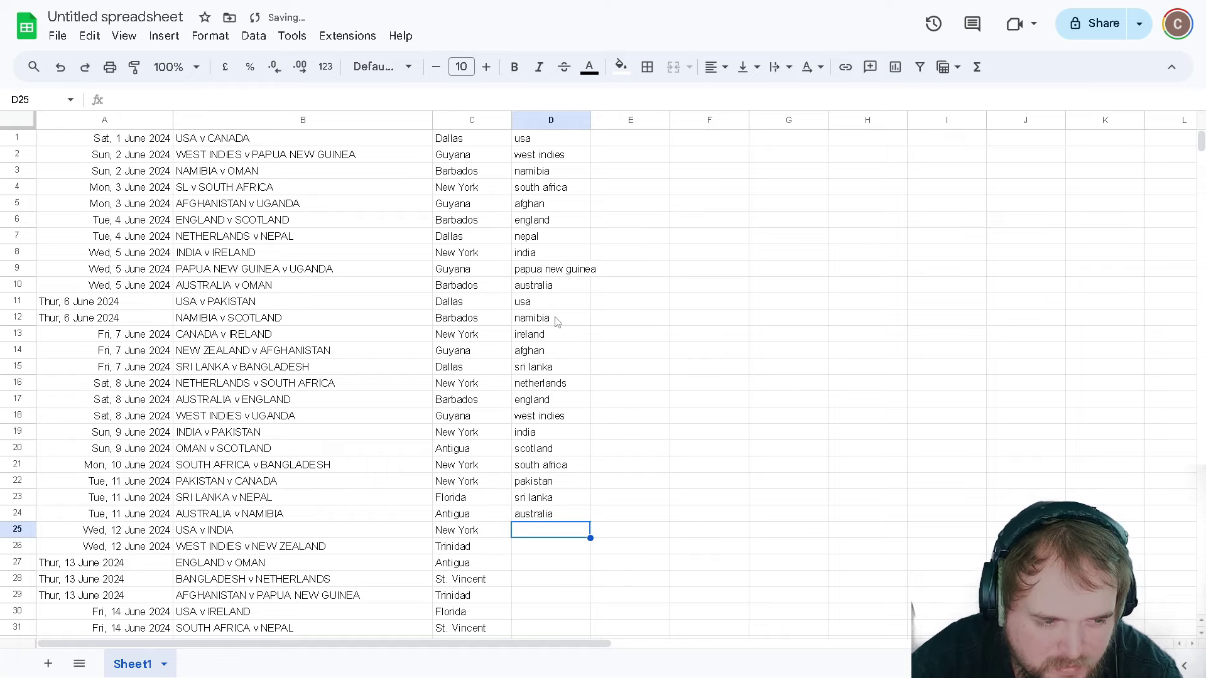
{"action": "type", "text": "india"}
{"action": "key", "text": "Return"}
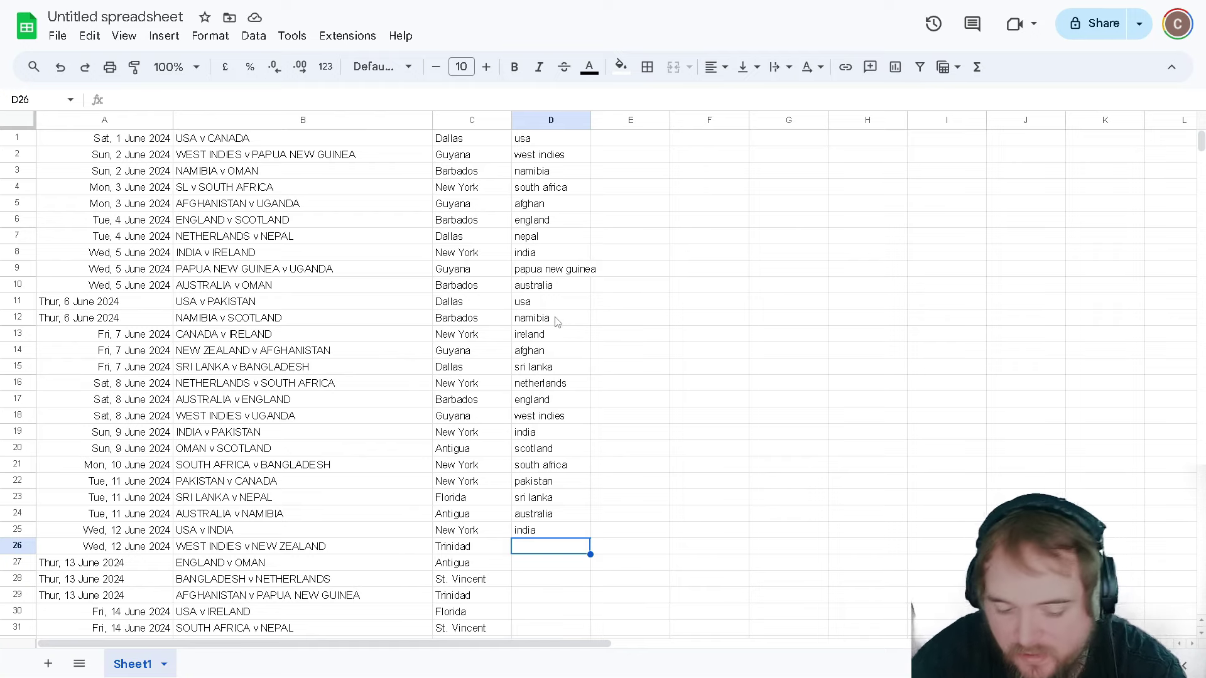
{"action": "type", "text": "west indies"}
{"action": "key", "text": "Return"}
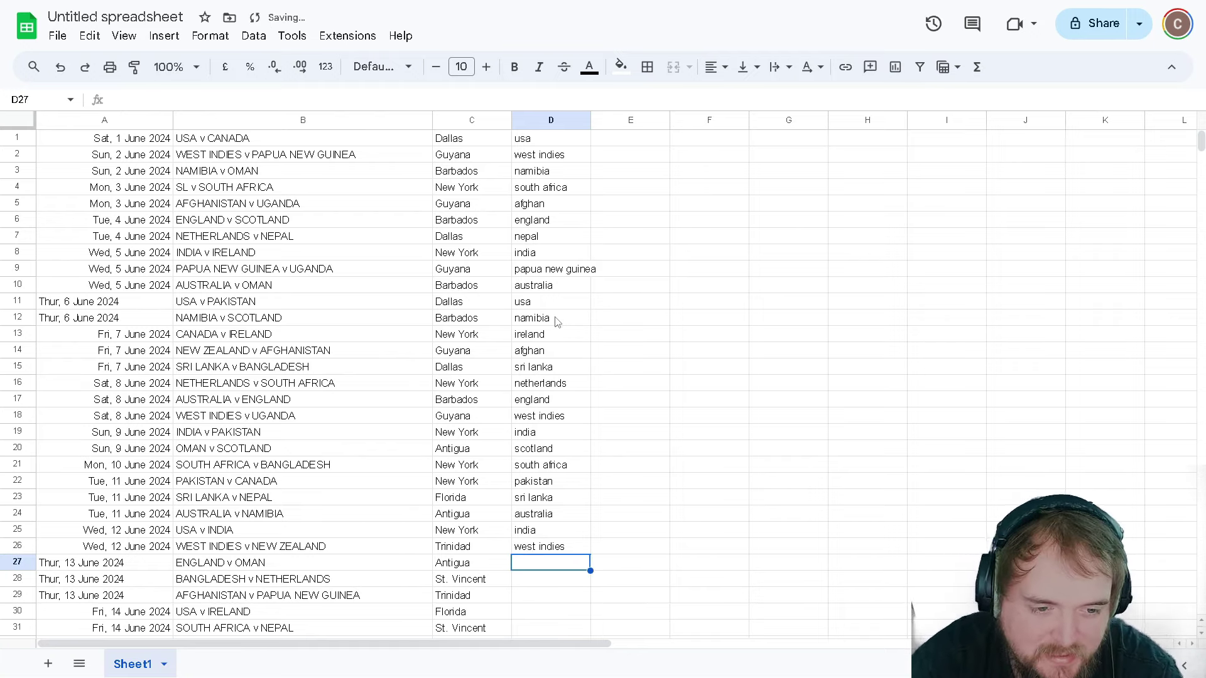
Enter the picks "england", "netherlands" and "afghan" in D27 to D29.
{"action": "type", "text": "england"}
{"action": "key", "text": "Return"}
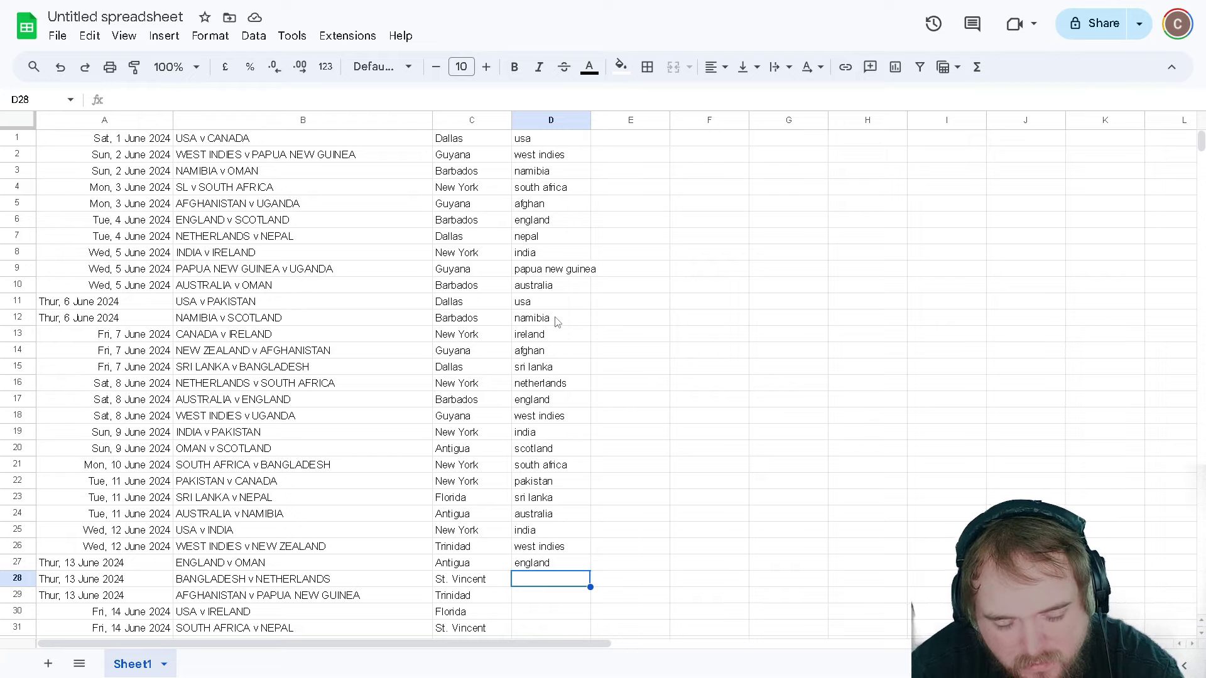
{"action": "type", "text": "net"}
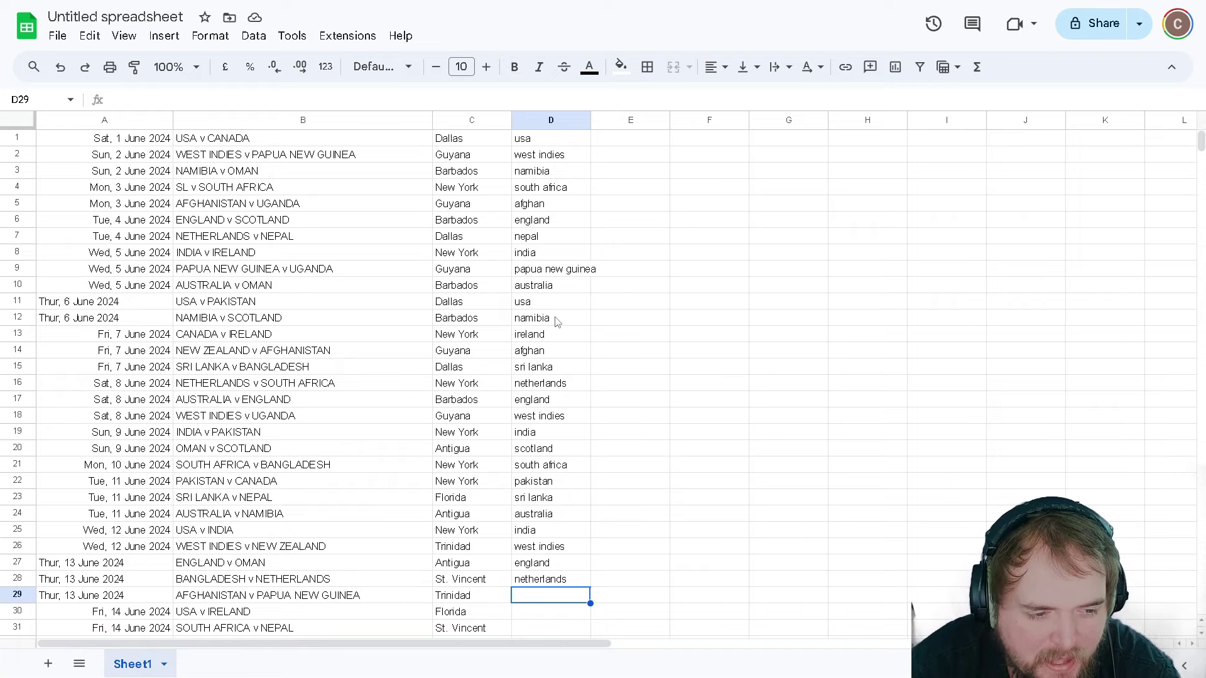
{"action": "type", "text": "afg"}
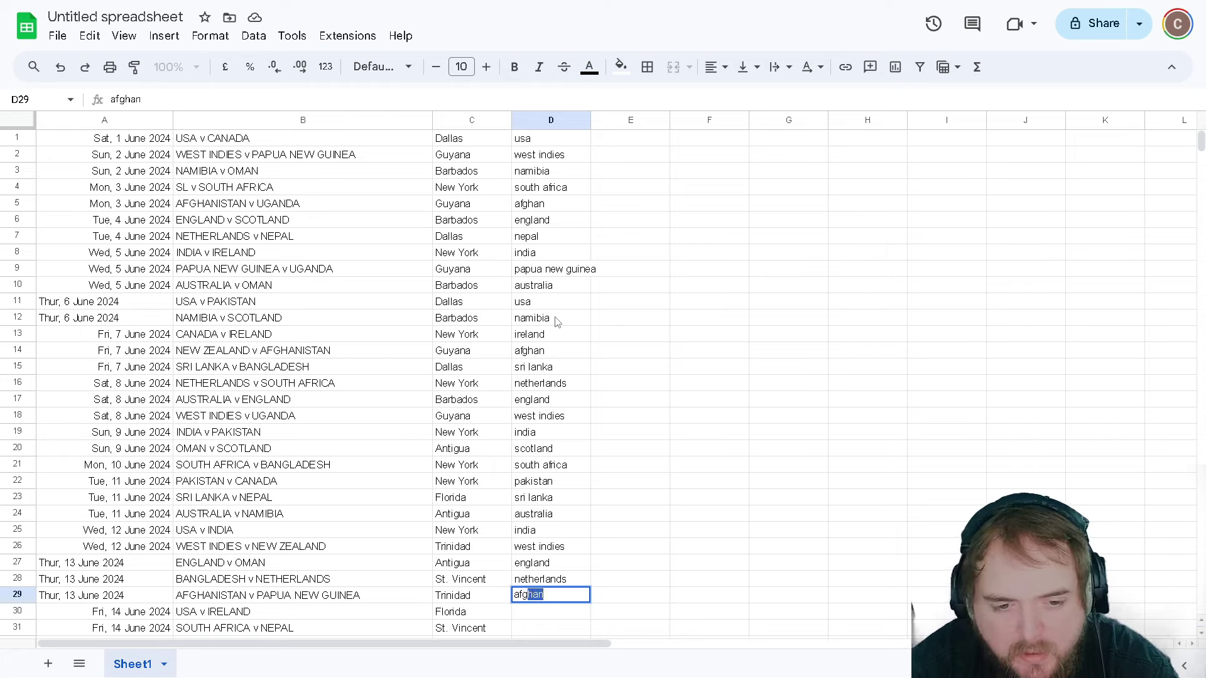
{"action": "key", "text": "Return"}
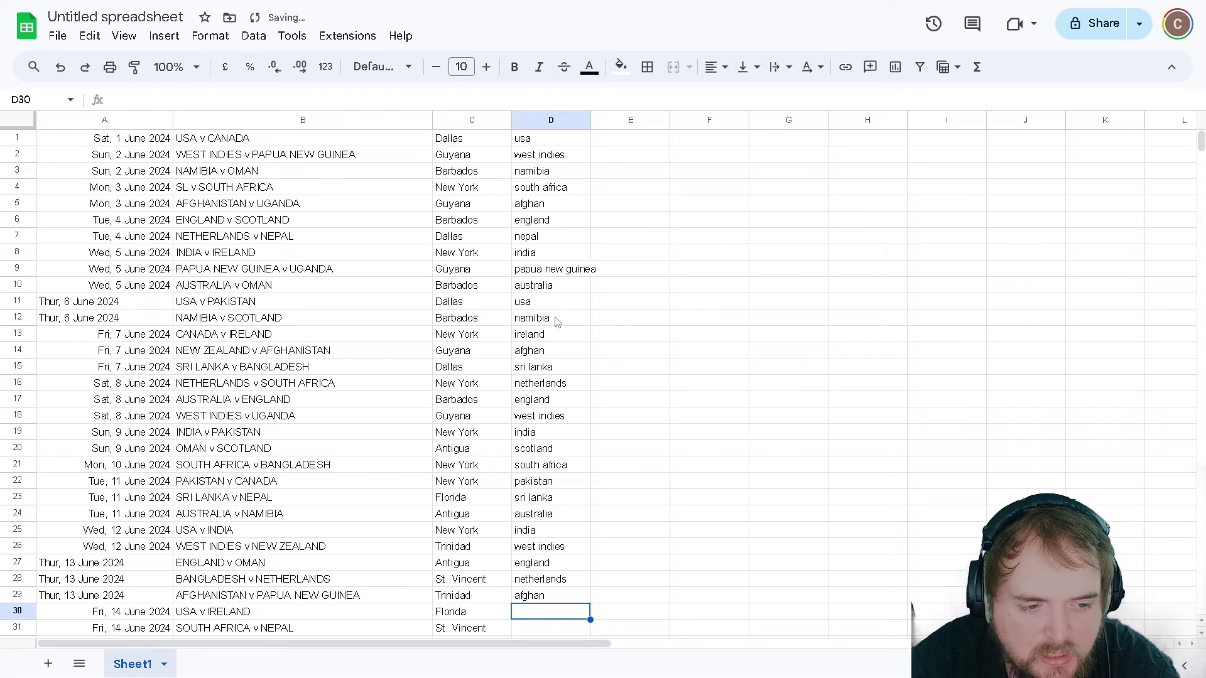
Record the picks "ireland" in D30 and "south africa" in D31.
{"action": "type", "text": "irel"}
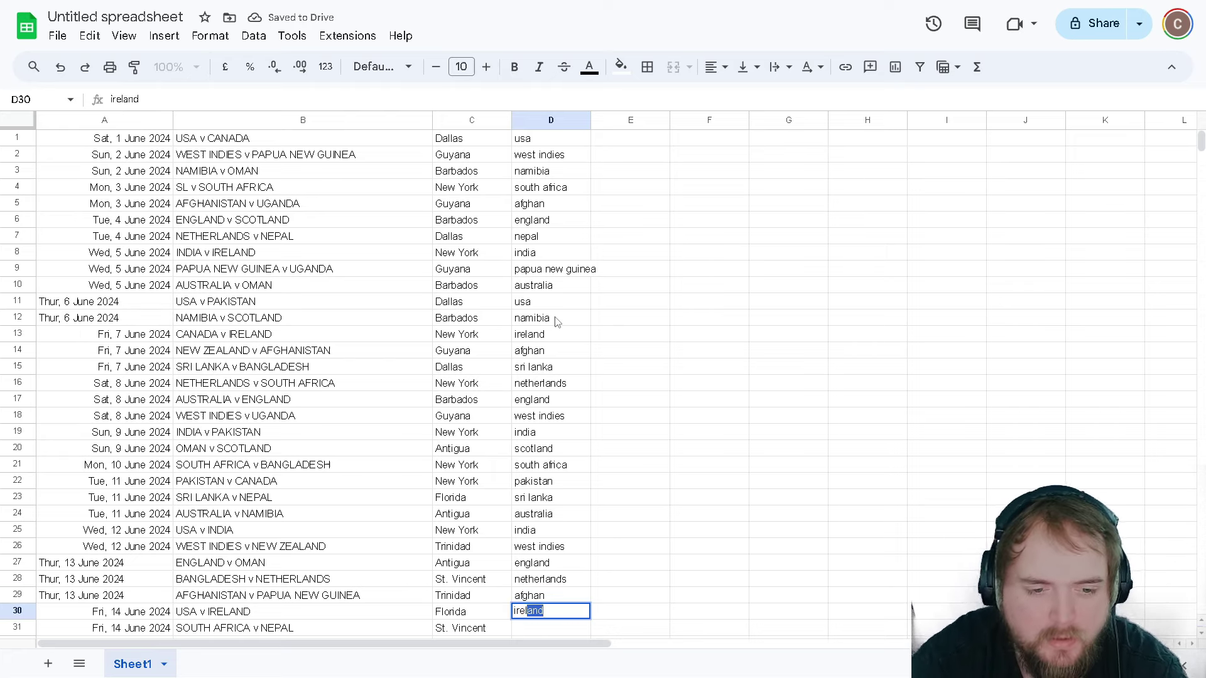
{"action": "key", "text": "Return"}
{"action": "scroll", "coordinate": [557, 322], "scroll_direction": "down", "scroll_amount": 5}
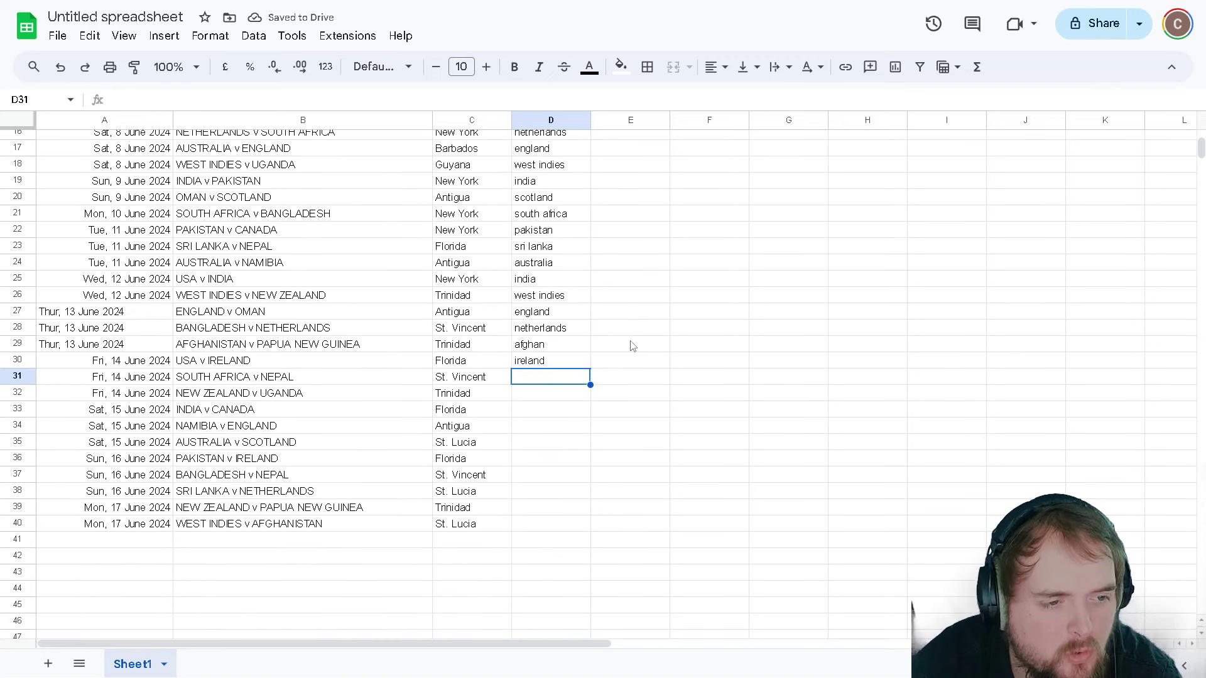
{"action": "type", "text": "sot"}
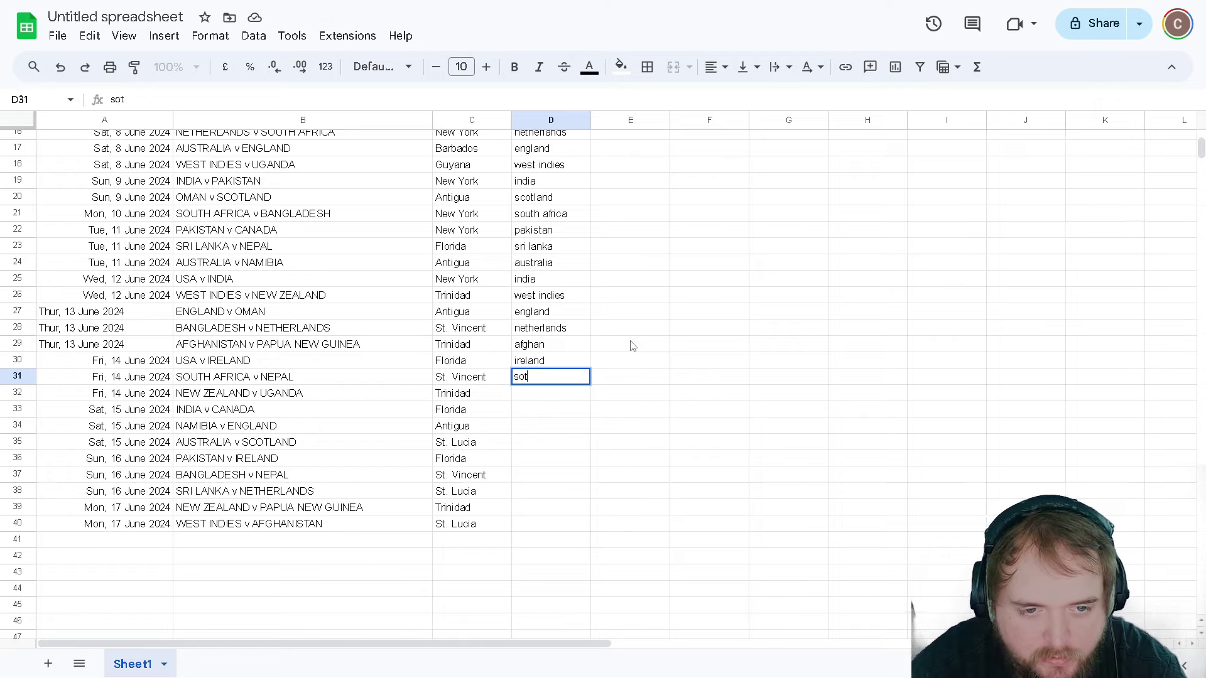
{"action": "type", "text": "uth"}
{"action": "key", "text": "Return"}
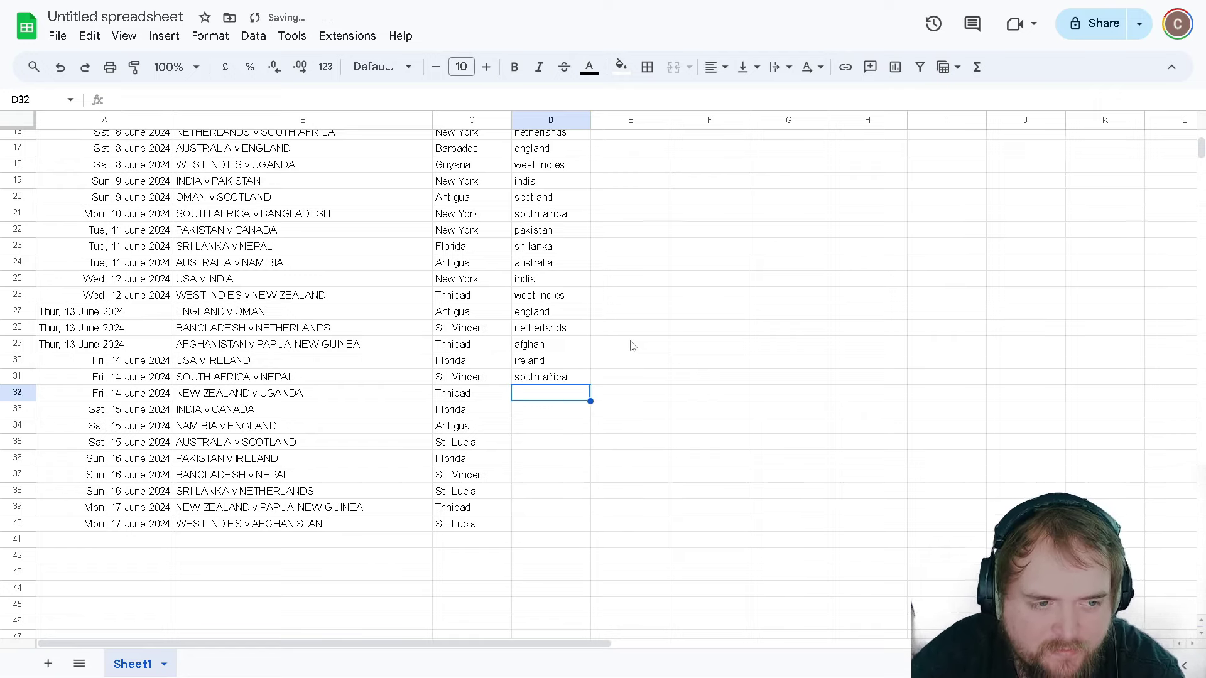
Enter "new zealand" in D32 as the pick for the New Zealand v Uganda match.
{"action": "type", "text": "new"}
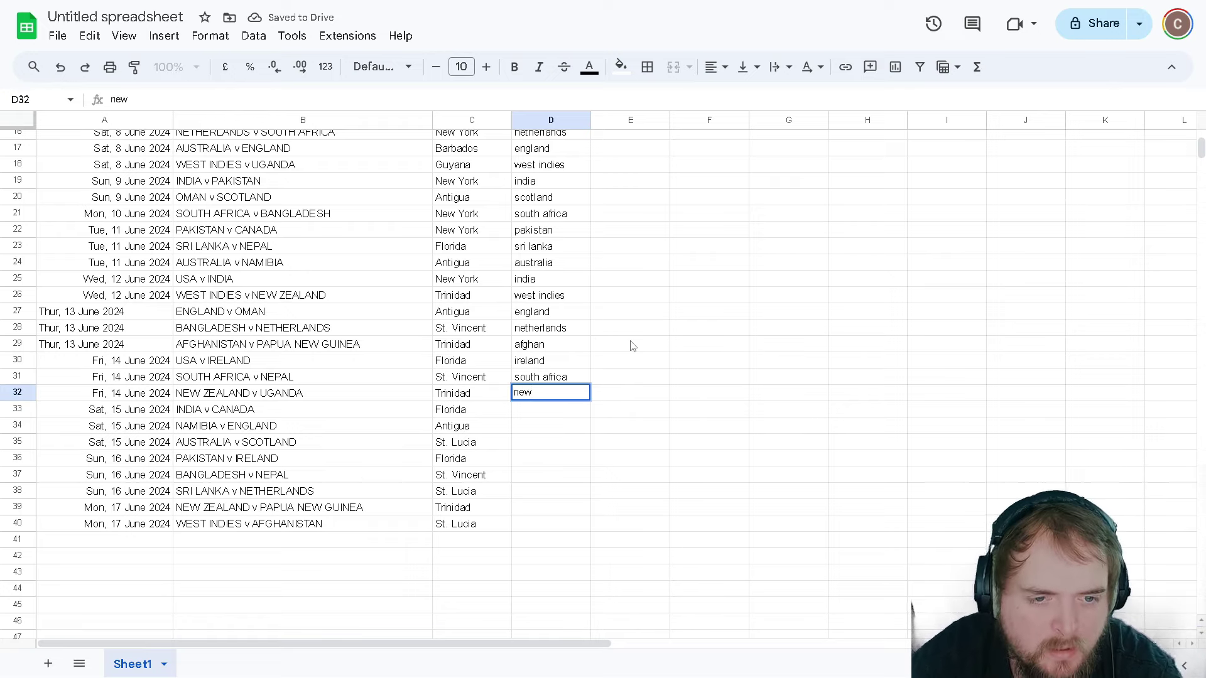
{"action": "type", "text": " zela"}
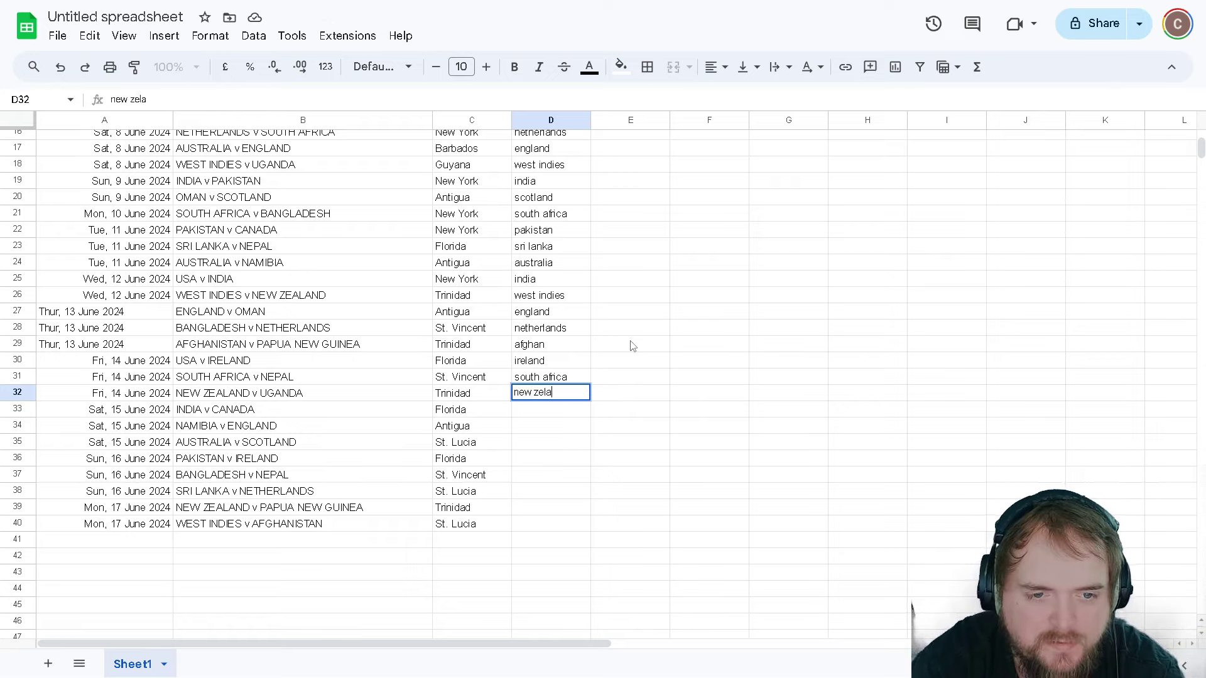
{"action": "key", "text": "BackSpace"}
{"action": "key", "text": "BackSpace"}
{"action": "type", "text": "aland"}
{"action": "key", "text": "Return"}
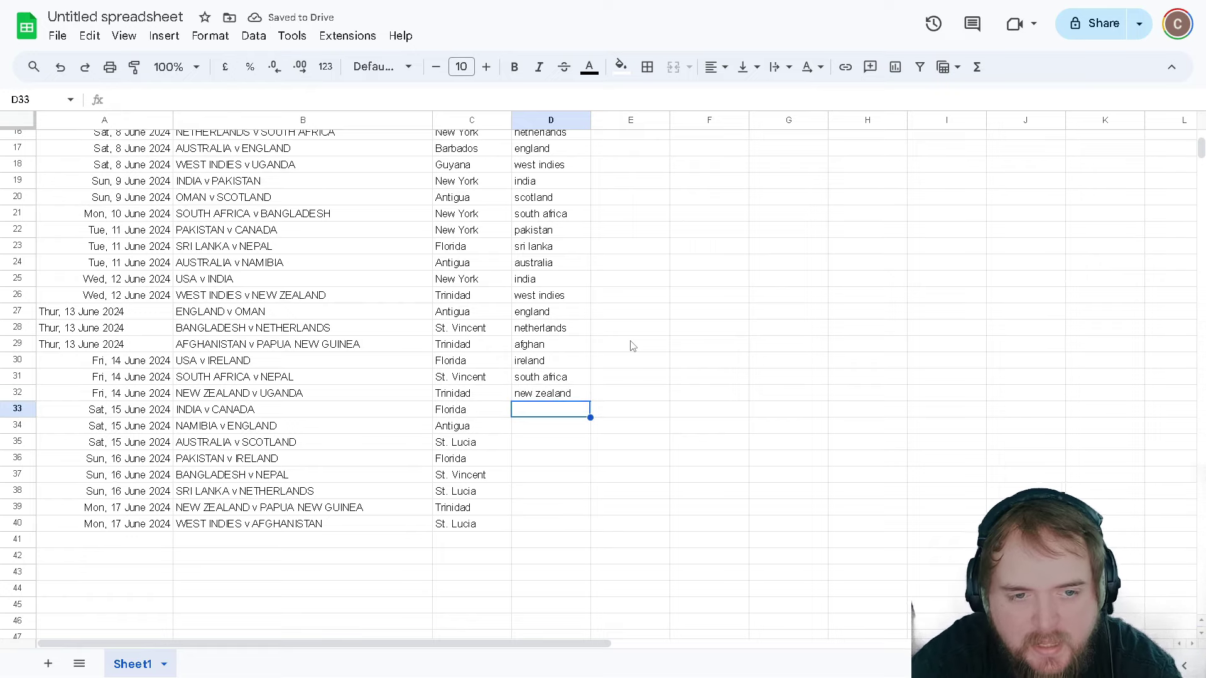
Fill D33 to D35 with the picks "india", "england" and "australia".
{"action": "type", "text": "in"}
{"action": "key", "text": "Return"}
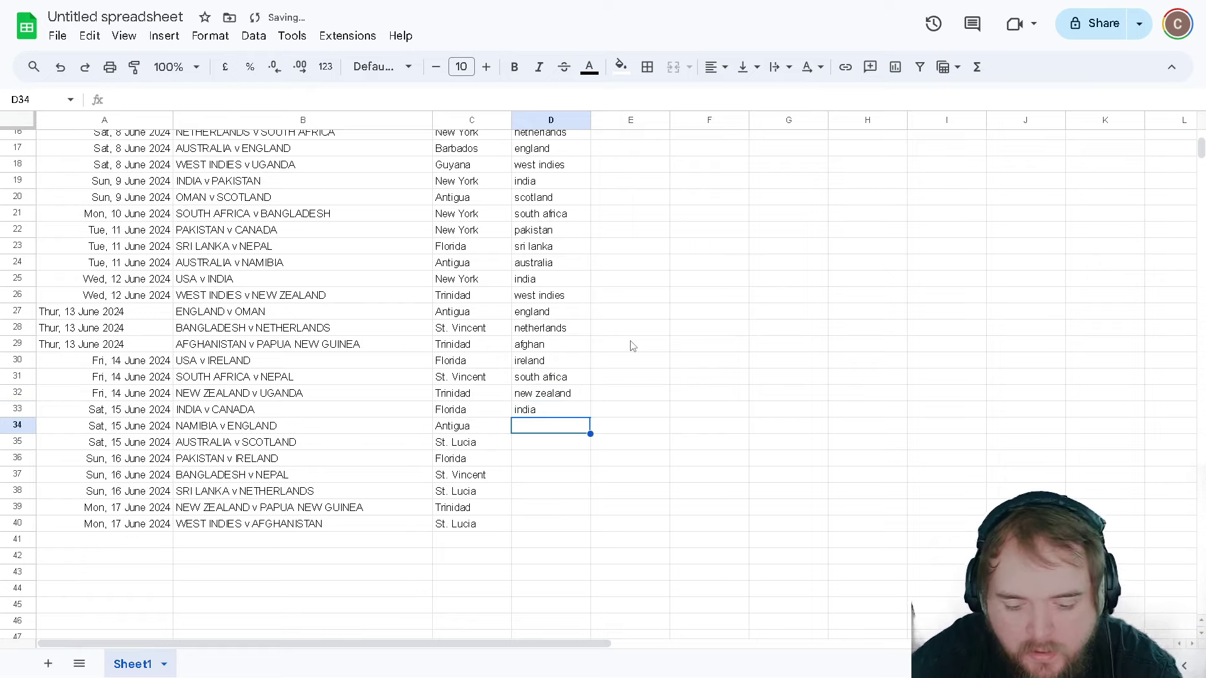
{"action": "type", "text": "engl"}
{"action": "key", "text": "Return"}
{"action": "type", "text": "aus"}
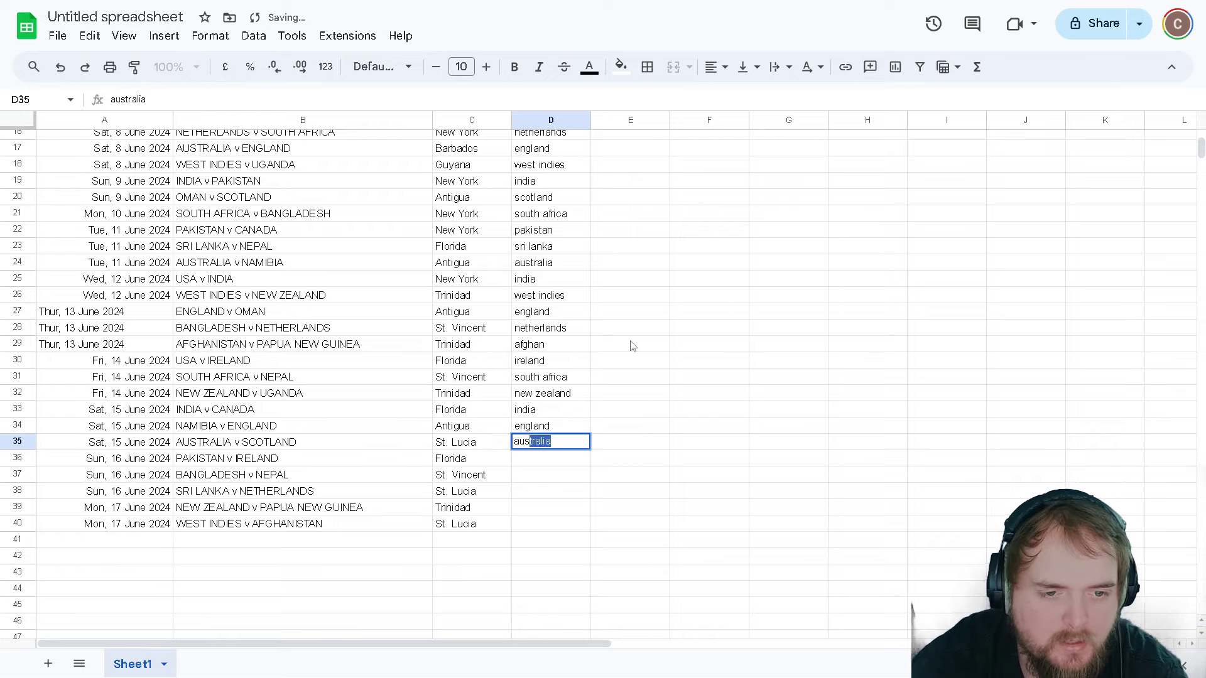
{"action": "key", "text": "Return"}
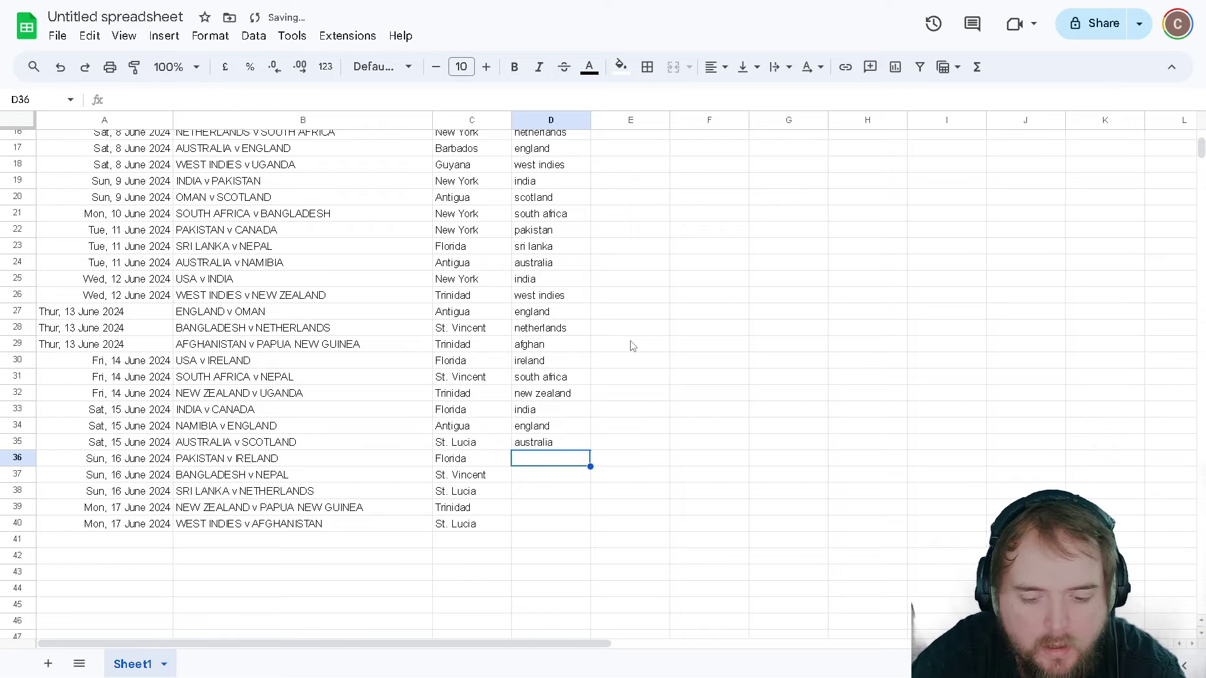
Enter the picks "ireland", "bangladesh" and "sri lanka" in D36 to D38 for the 16 June matches.
{"action": "type", "text": "irel"}
{"action": "key", "text": "Return"}
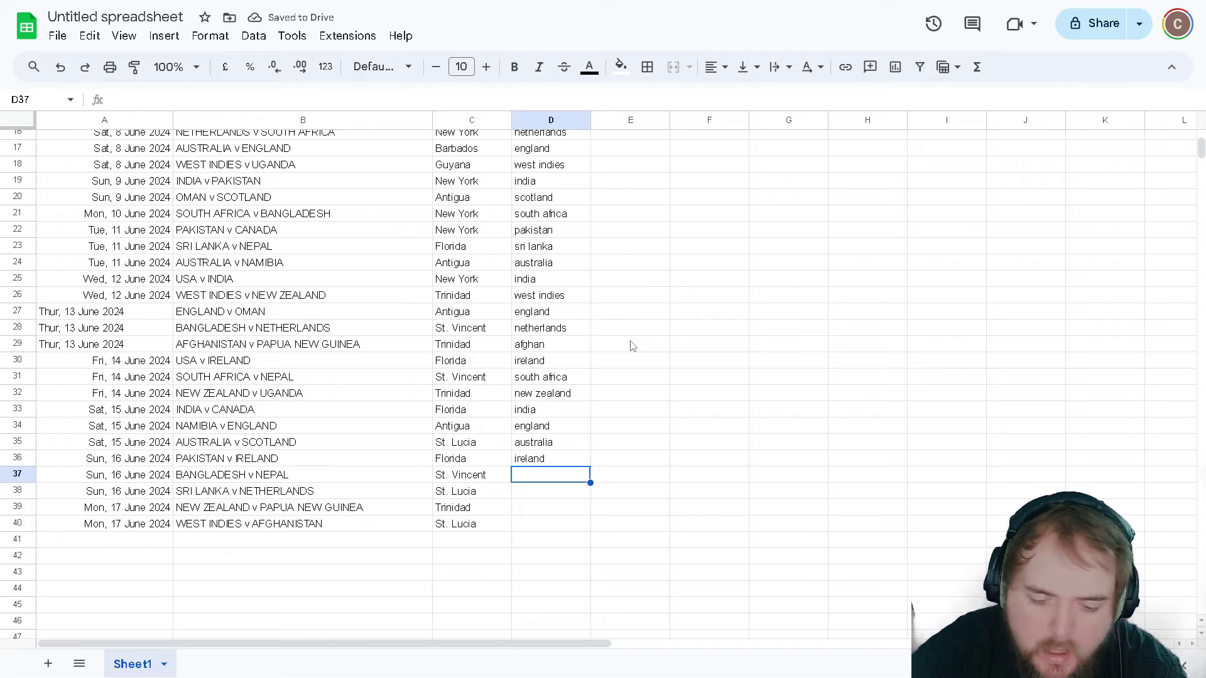
{"action": "type", "text": "bangladesh"}
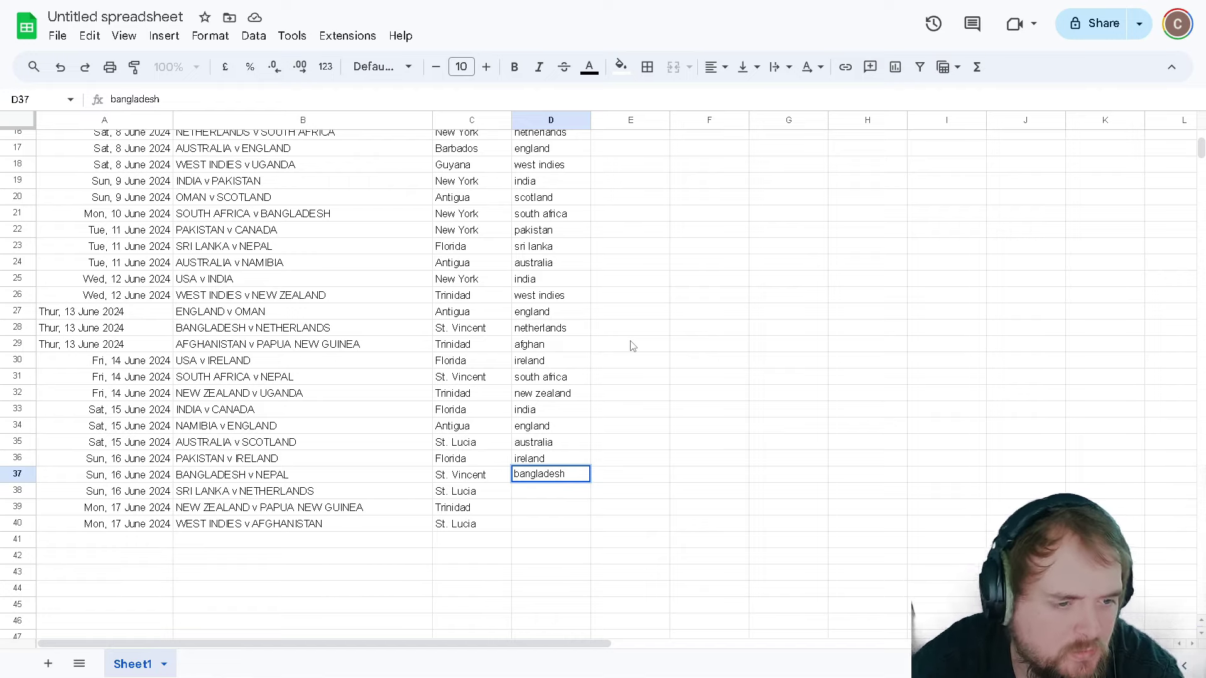
{"action": "key", "text": "Return"}
{"action": "type", "text": "sri"}
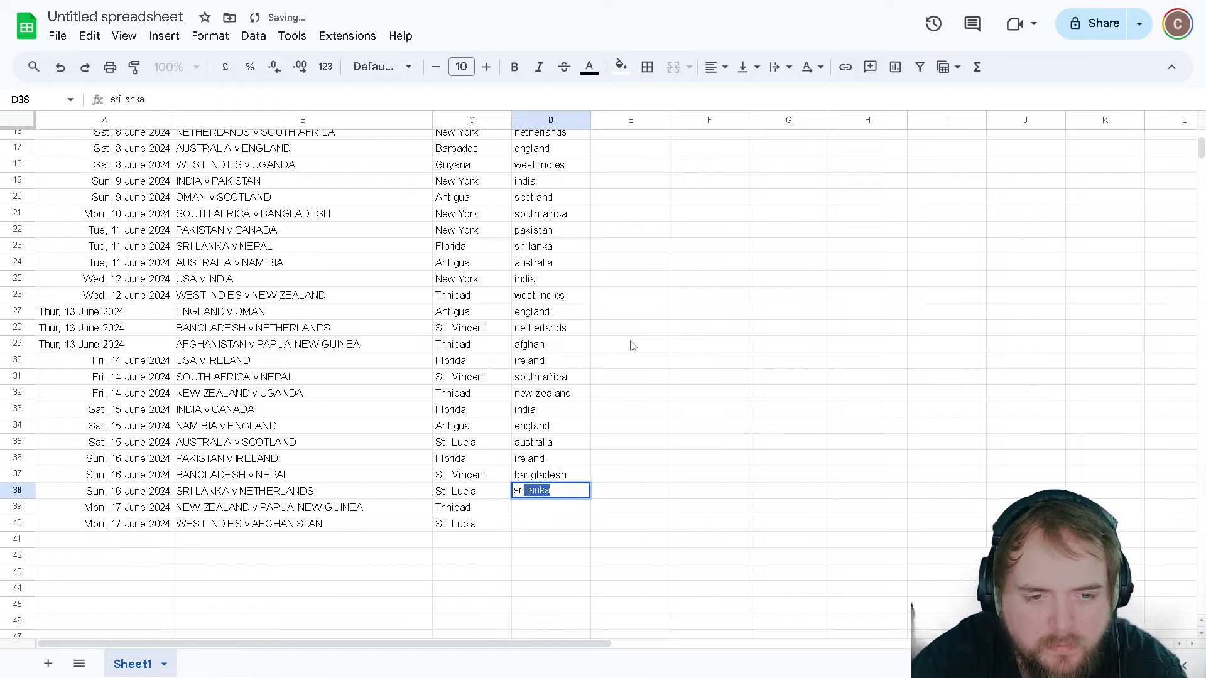
{"action": "key", "text": "Return"}
Record the picks "new zealand" in D39 and "afghan" in D40 for the 17 June matches.
{"action": "type", "text": "new"}
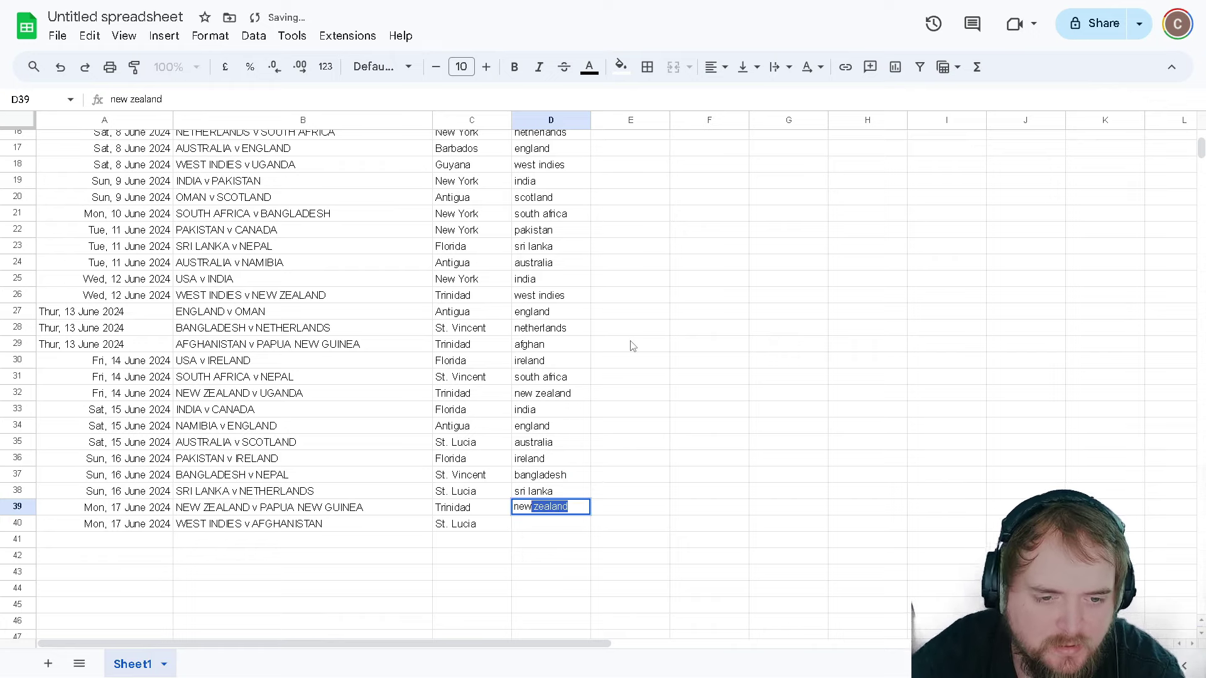
{"action": "key", "text": "Return"}
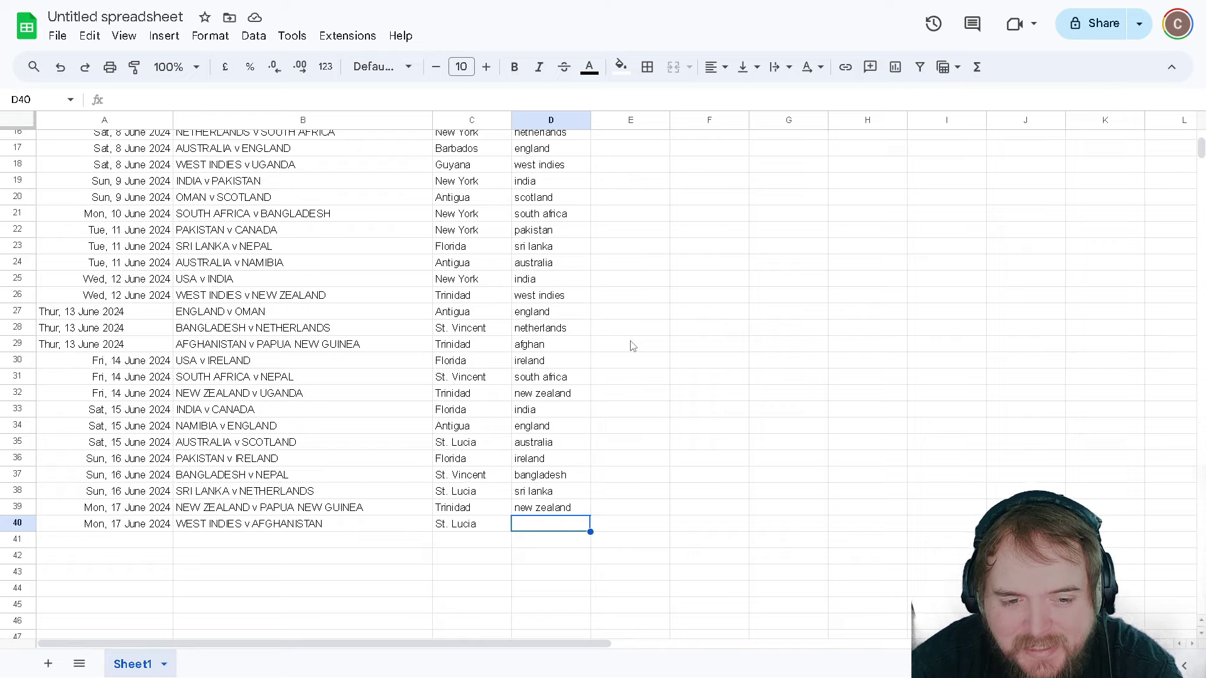
{"action": "type", "text": "af"}
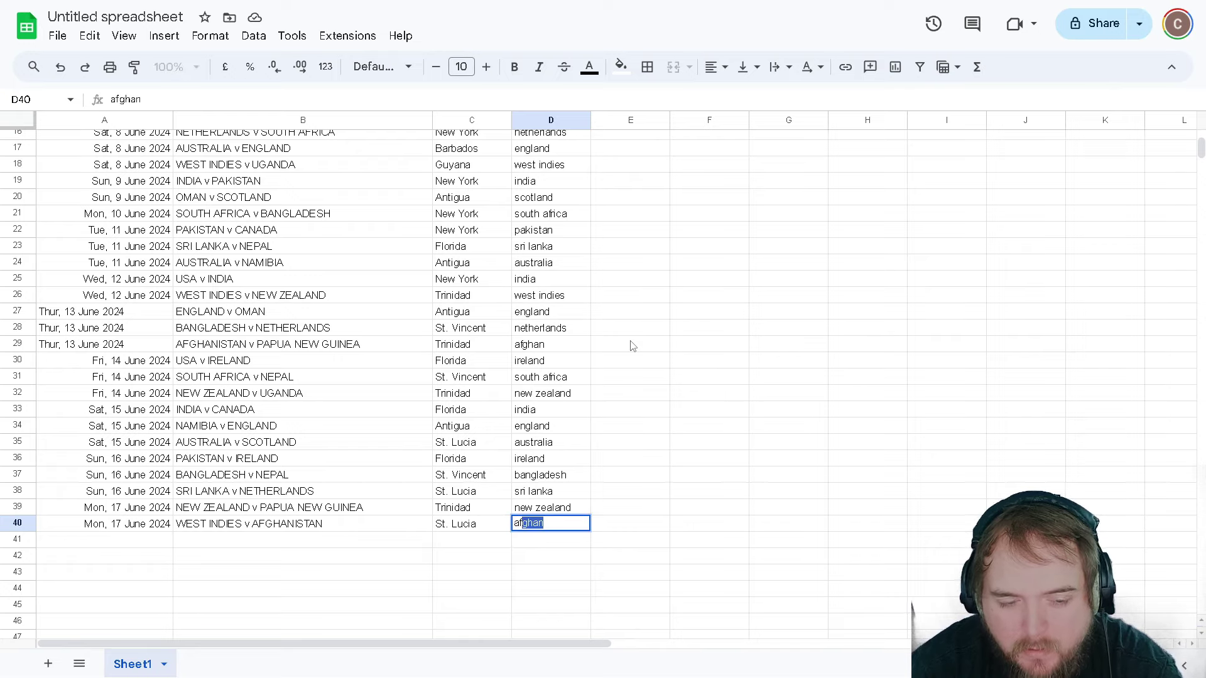
{"action": "key", "text": "Return"}
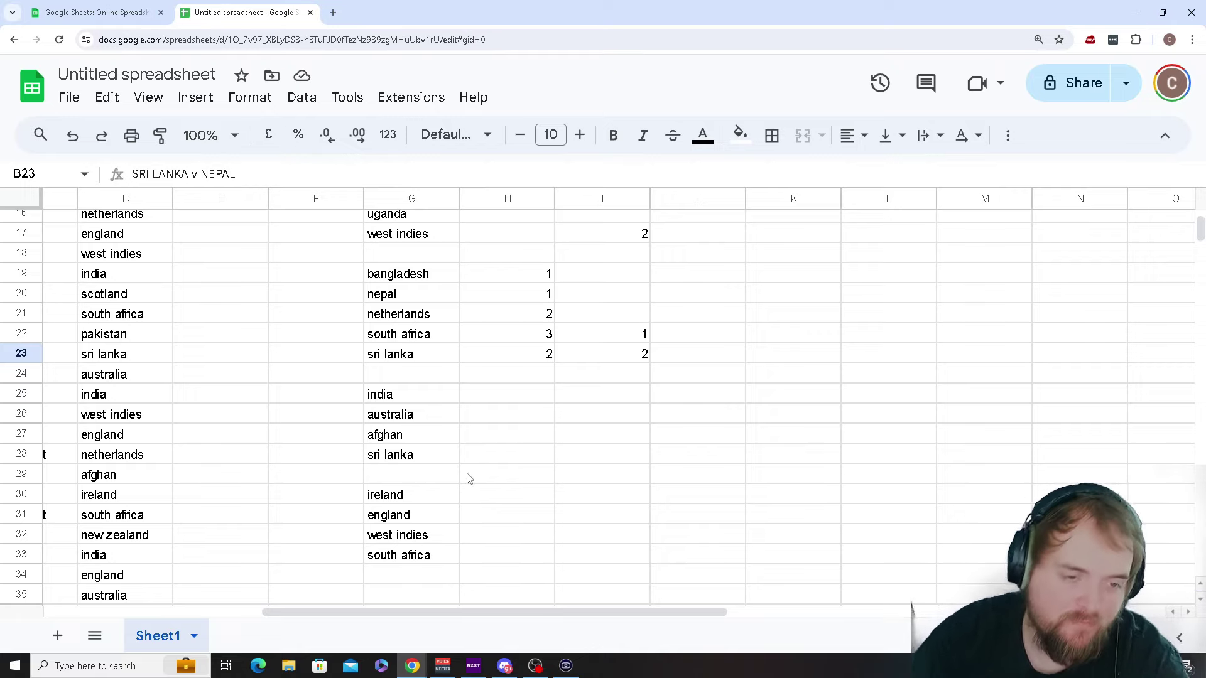
{"action": "left_click", "coordinate": [515, 515]}
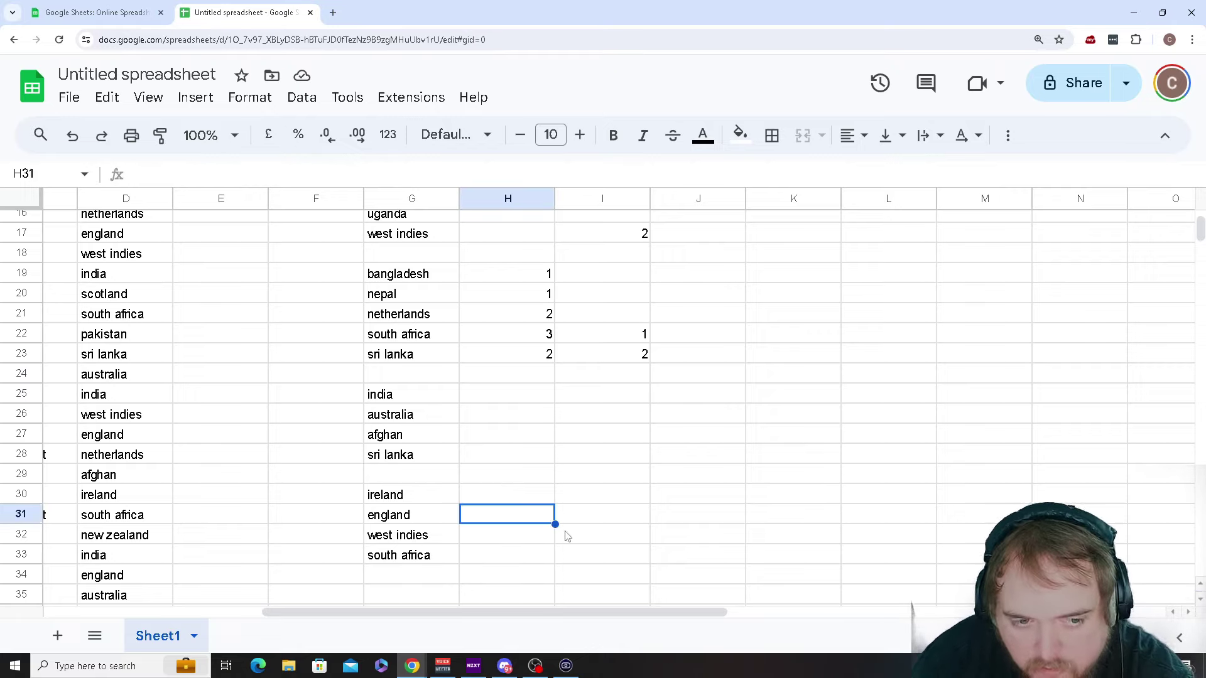
{"action": "left_click", "coordinate": [534, 399]}
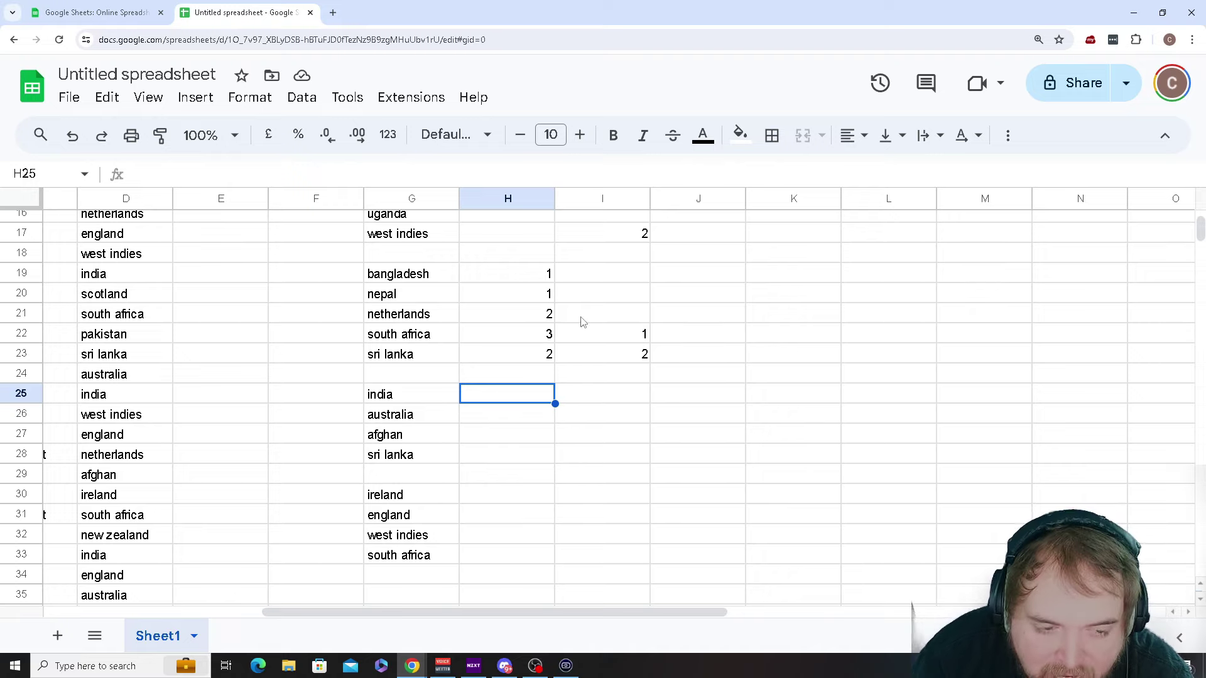
{"action": "left_click", "coordinate": [489, 520]}
{"action": "left_click", "coordinate": [499, 540]}
{"action": "left_click", "coordinate": [521, 561]}
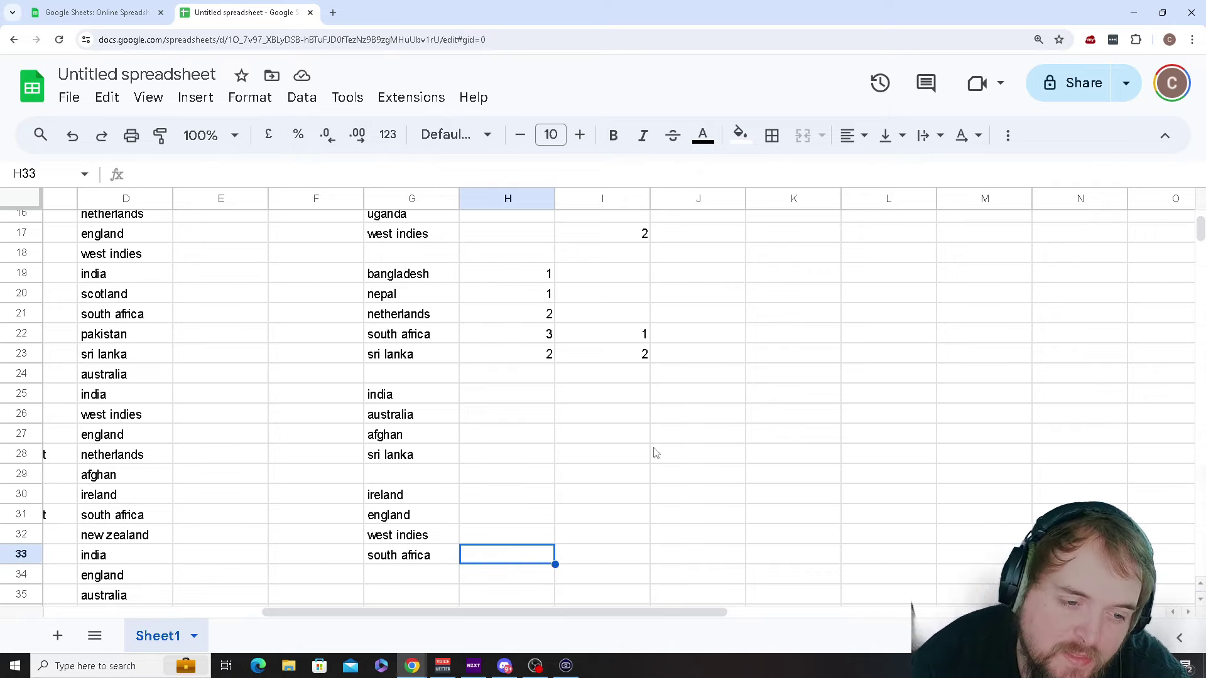
In column H of the lower group of four teams, enter 1 beside england and 2 beside south africa.
{"action": "left_click", "coordinate": [518, 523]}
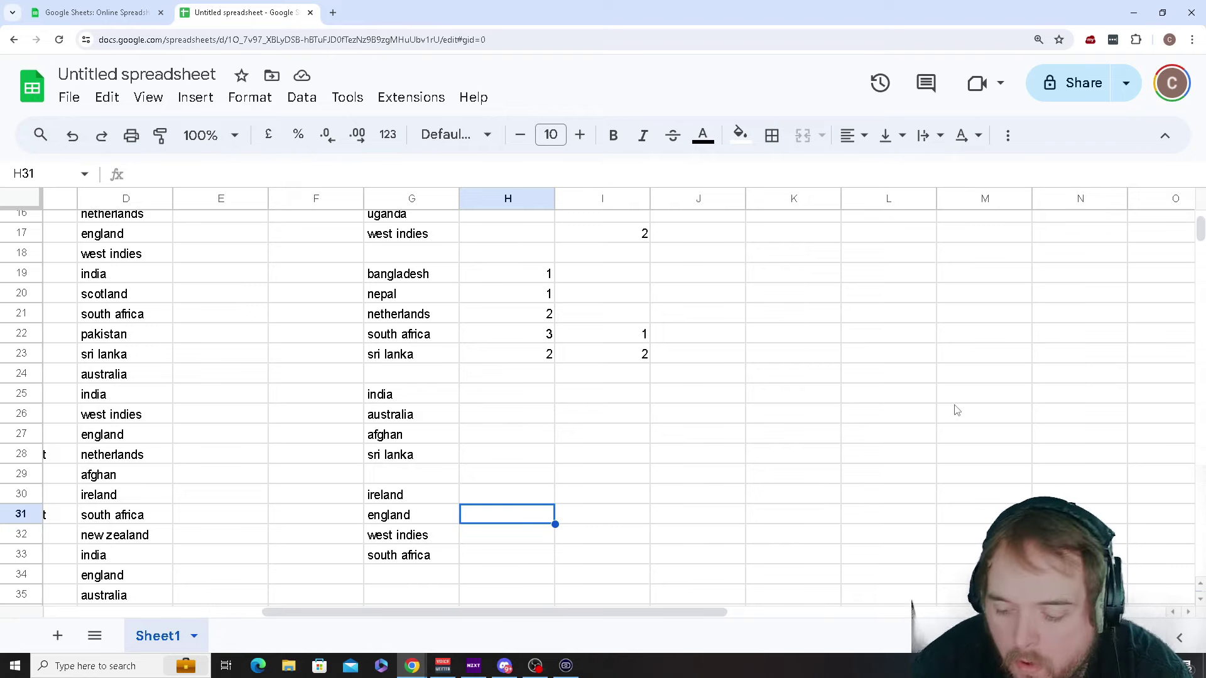
{"action": "type", "text": "1"}
{"action": "key", "text": "Down"}
{"action": "key", "text": "Down"}
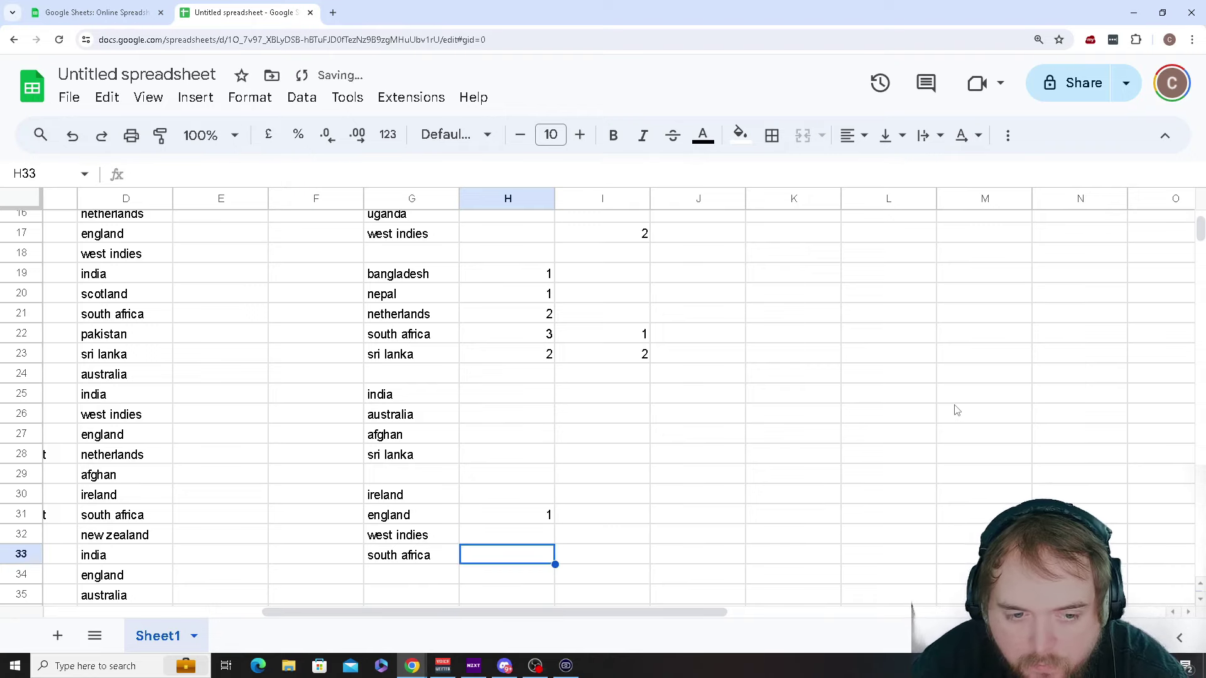
{"action": "type", "text": "2"}
{"action": "key", "text": "Up"}
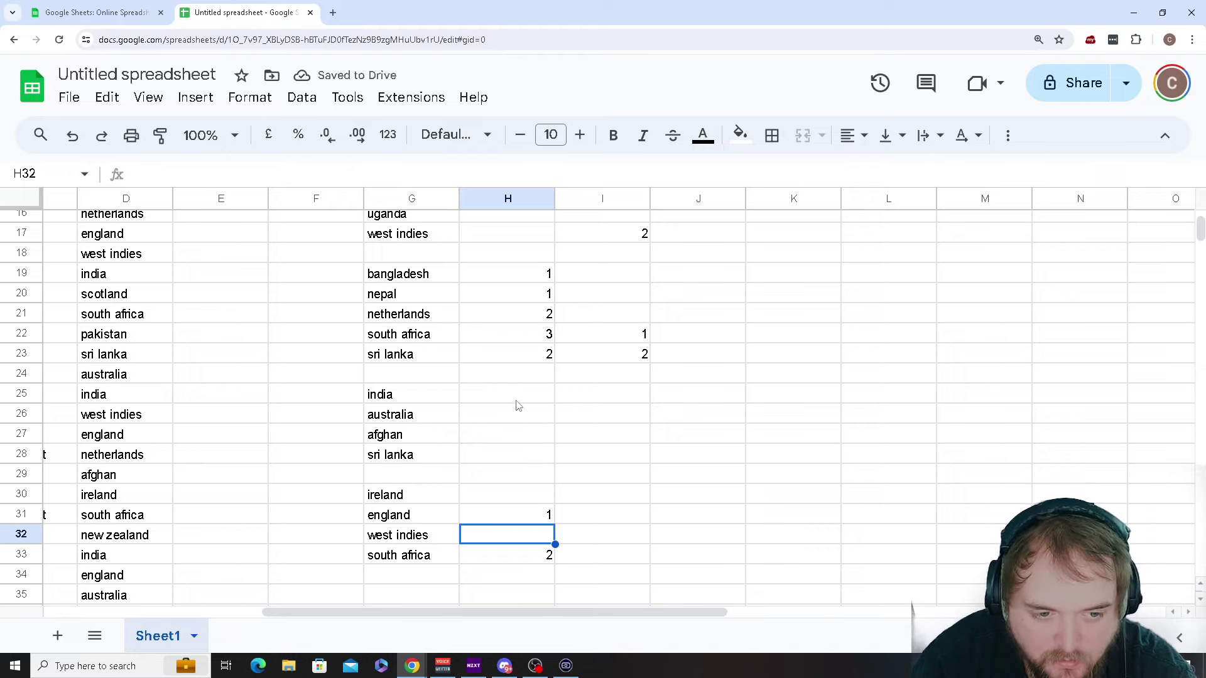
In column H of the group starting at row 25, enter 1 beside india and 2 beside afghan.
{"action": "left_click", "coordinate": [480, 394]}
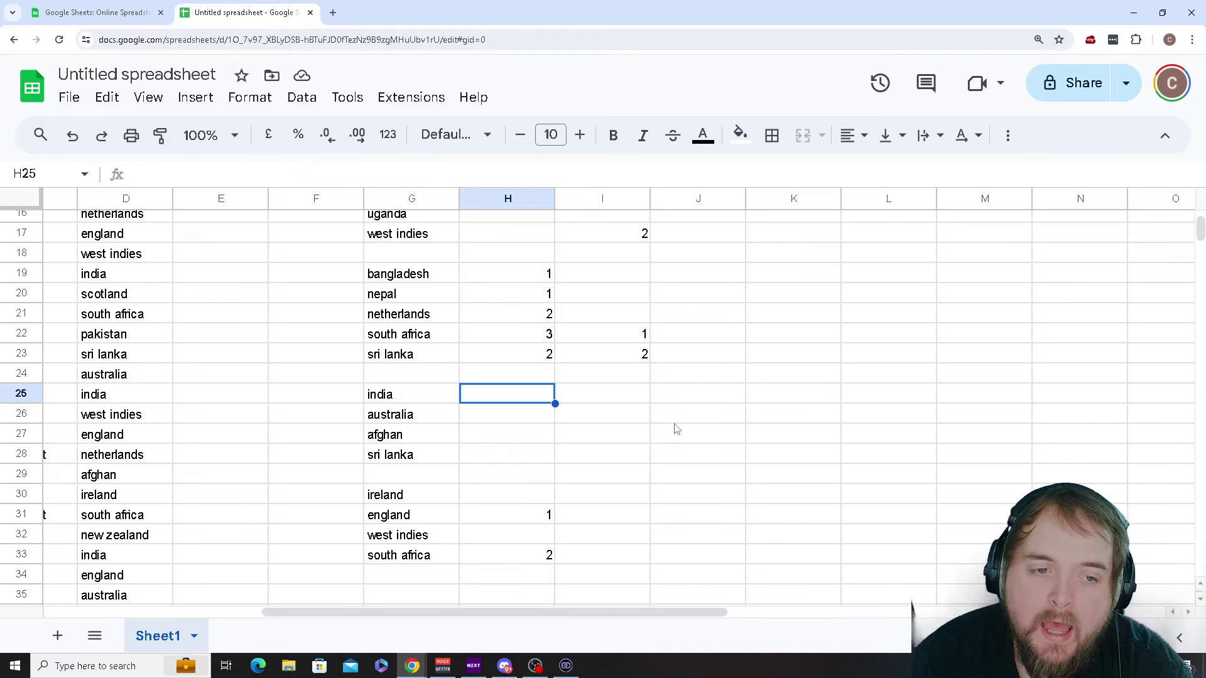
{"action": "type", "text": "1"}
{"action": "key", "text": "Down"}
{"action": "key", "text": "Down"}
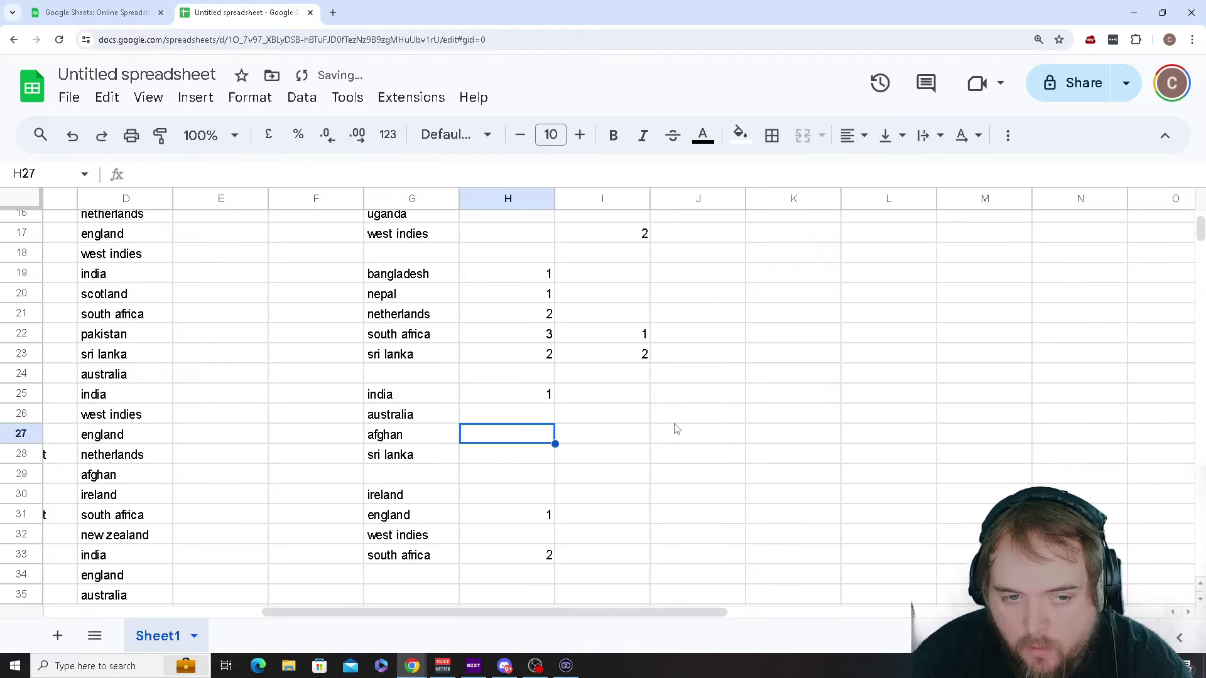
{"action": "type", "text": "2"}
{"action": "left_click", "coordinate": [670, 456]}
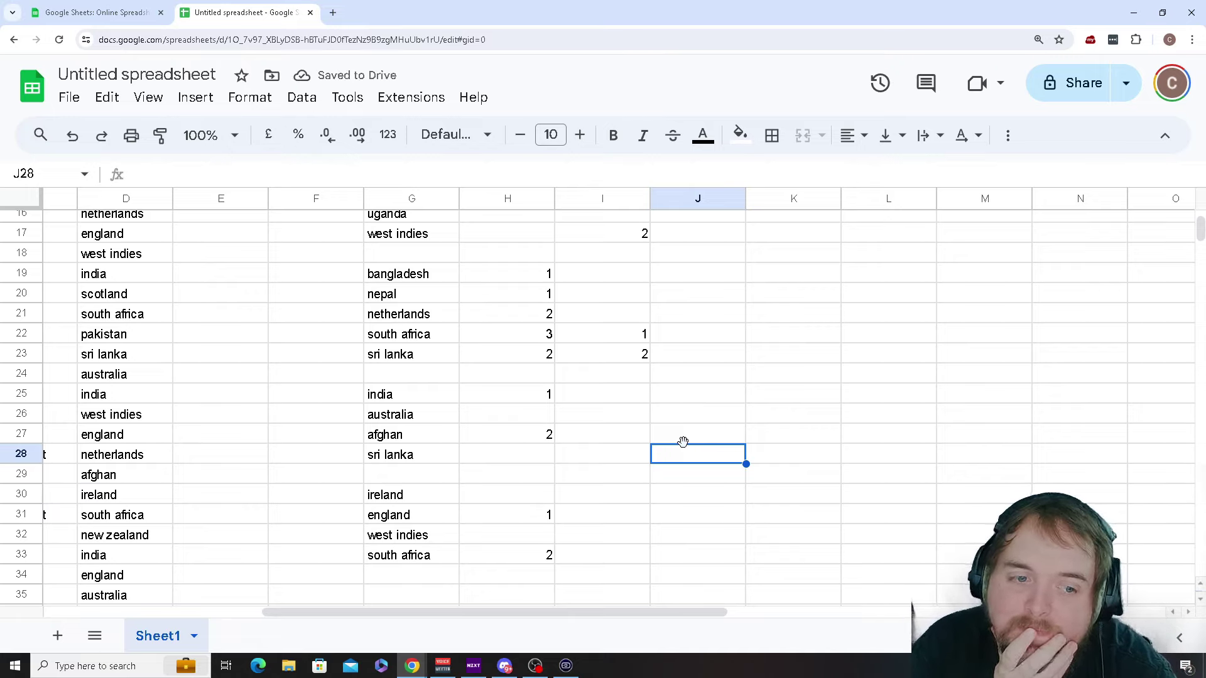
{"action": "left_click", "coordinate": [716, 400]}
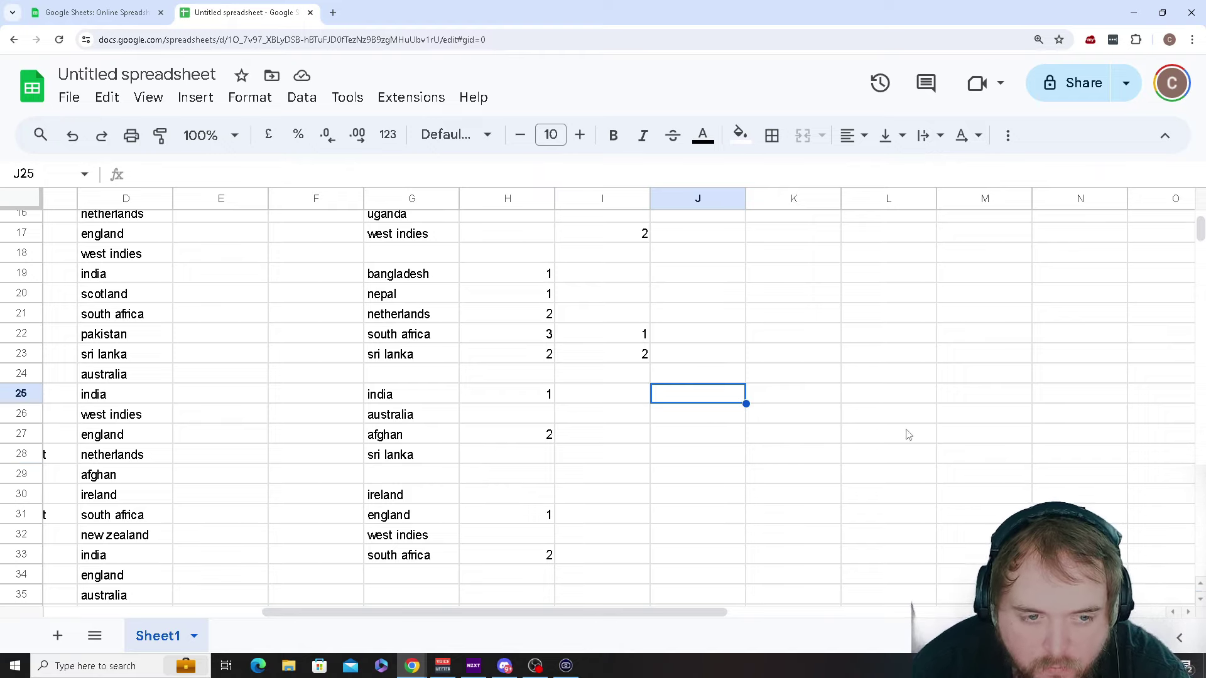
{"action": "type", "text": "south a"}
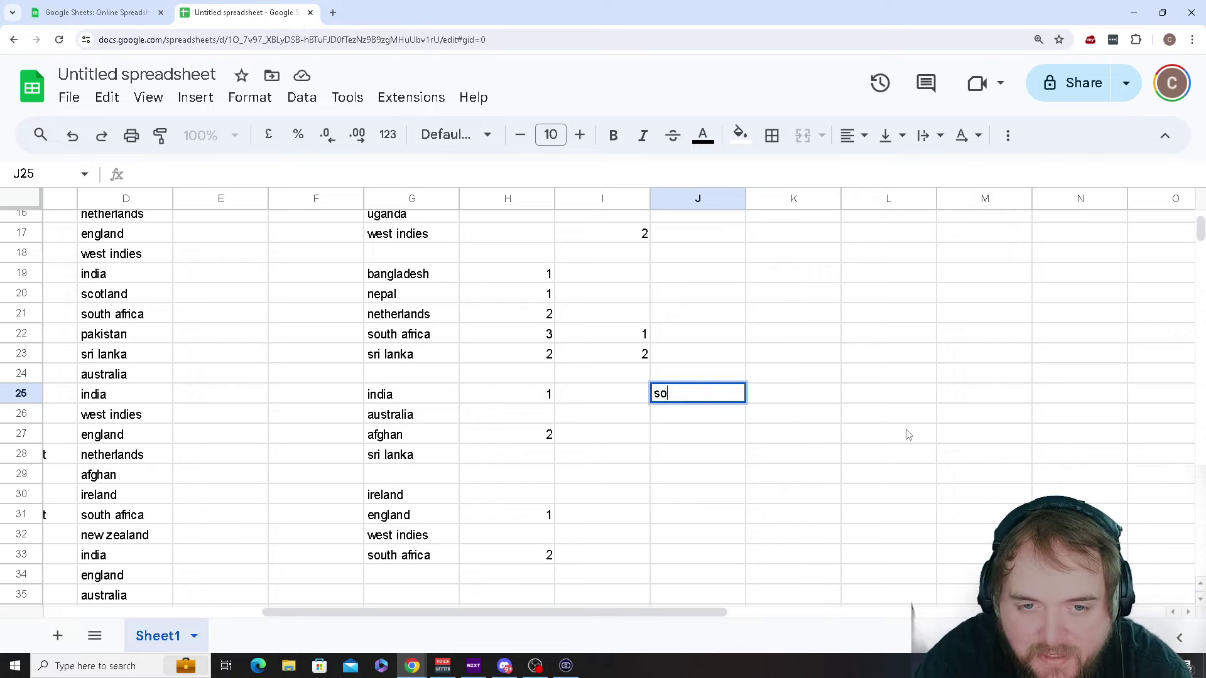
{"action": "key", "text": "BackSpace"}
{"action": "key", "text": "BackSpace"}
{"action": "key", "text": "BackSpace"}
{"action": "key", "text": "BackSpace"}
{"action": "key", "text": "BackSpace"}
{"action": "key", "text": "BackSpace"}
{"action": "key", "text": "BackSpace"}
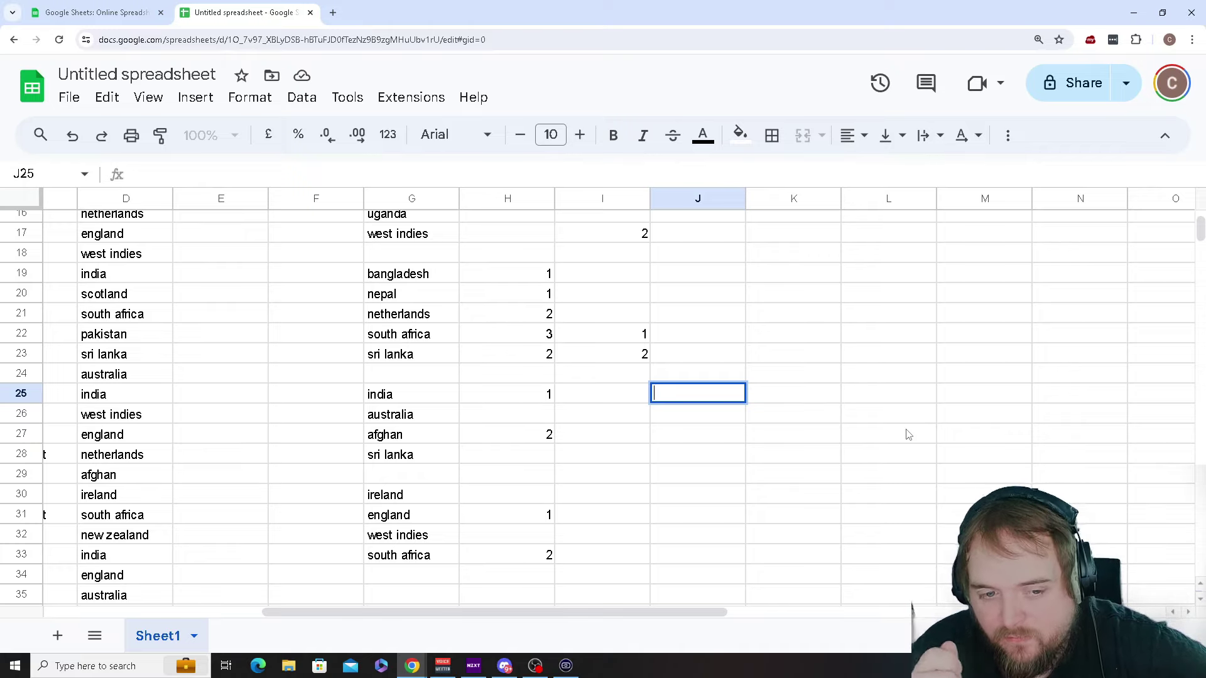
{"action": "key", "text": "Return"}
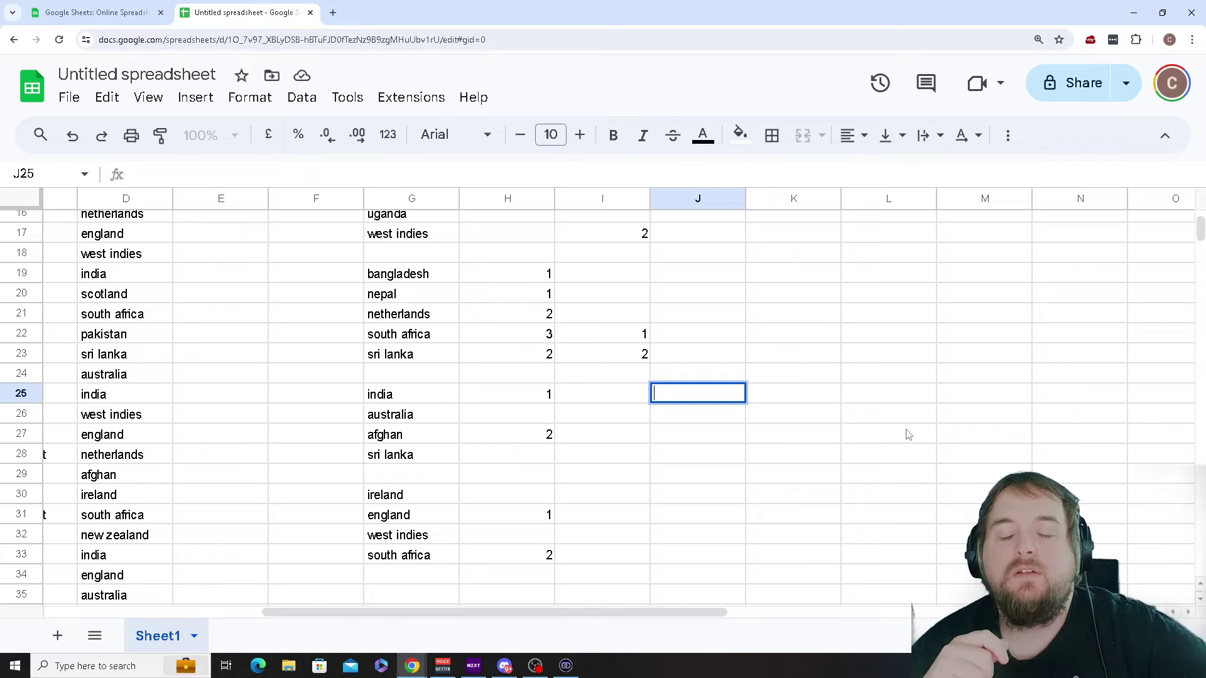